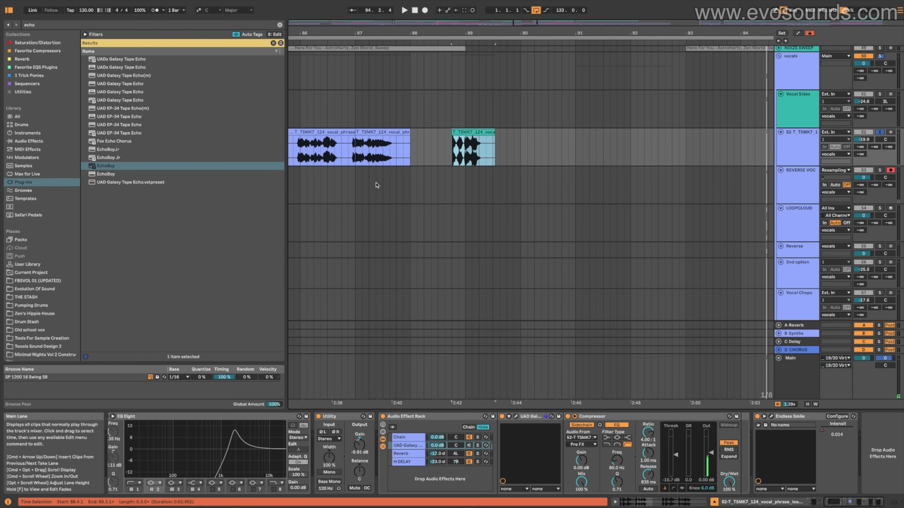
Insert a new return track after the D CHORUS return in the mixer
left_click(808, 142)
key("Tab")
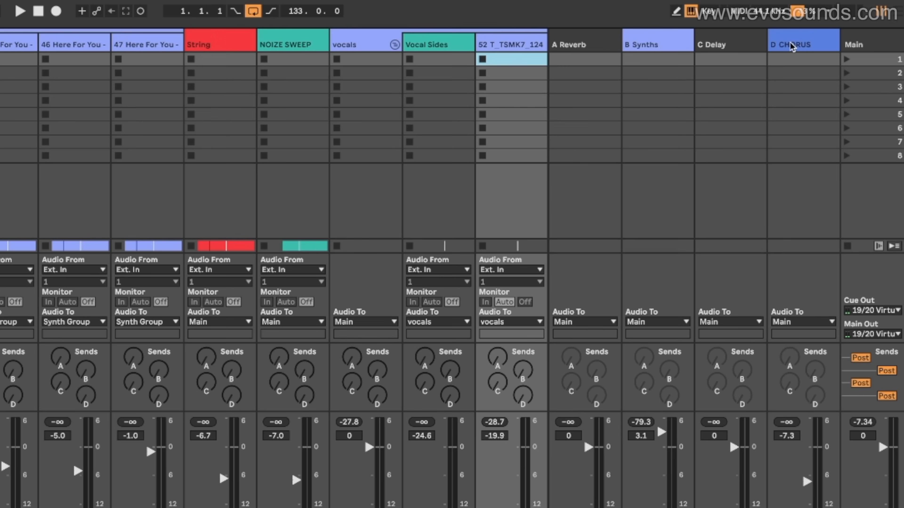
right_click(839, 30)
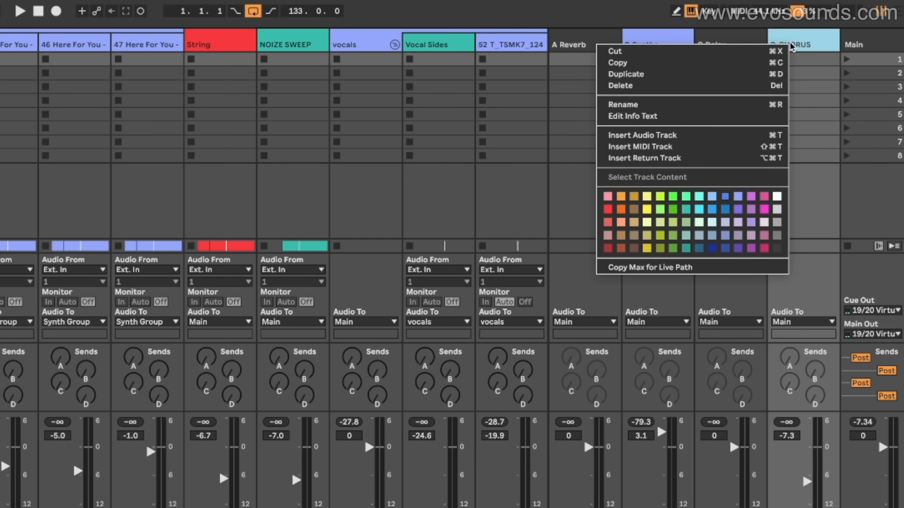
left_click(685, 159)
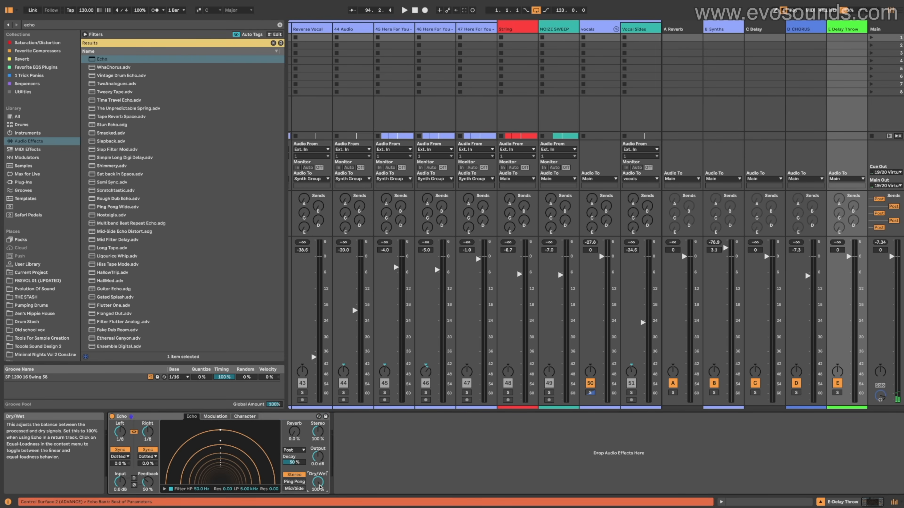
Examine the vocal group's tracks and their E sends alongside the Delay Throw return track in the mixer
scroll(556, 228, "right", 6)
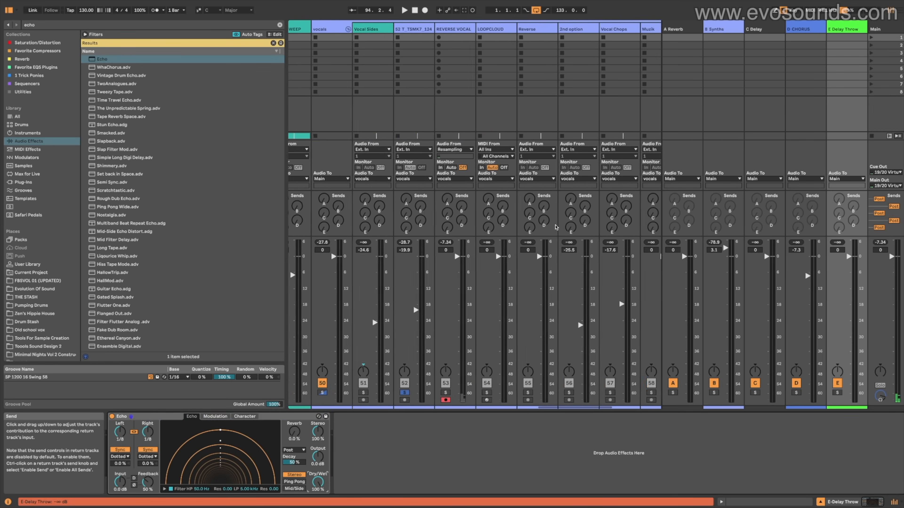
scroll(557, 228, "right", 1)
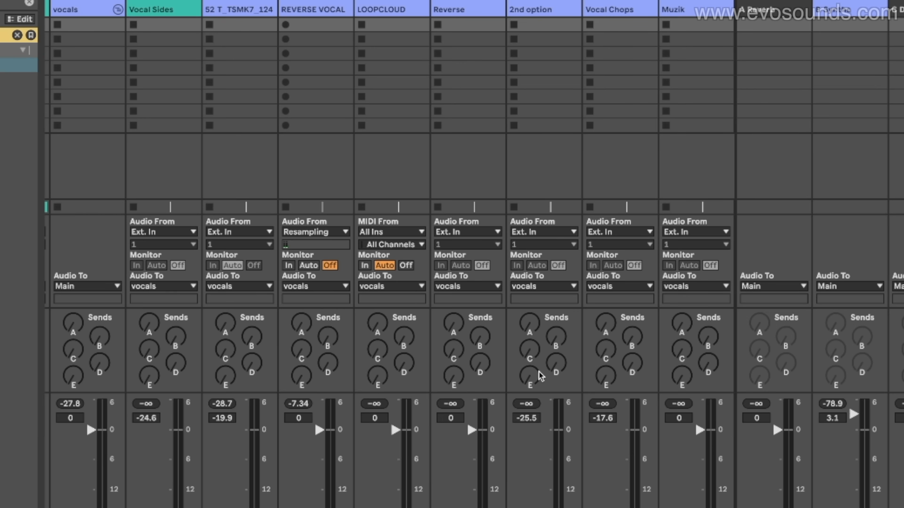
left_click(257, 18)
scroll(276, 158, "left", 1)
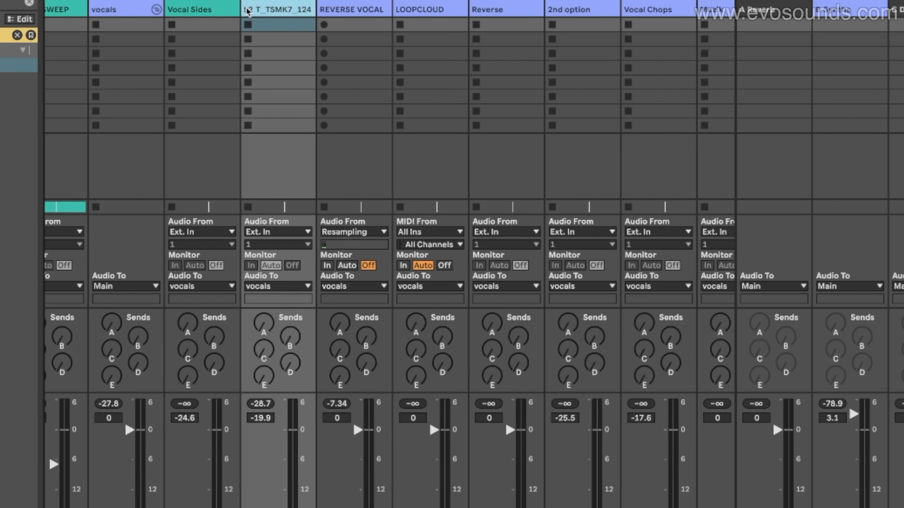
left_click(160, 9)
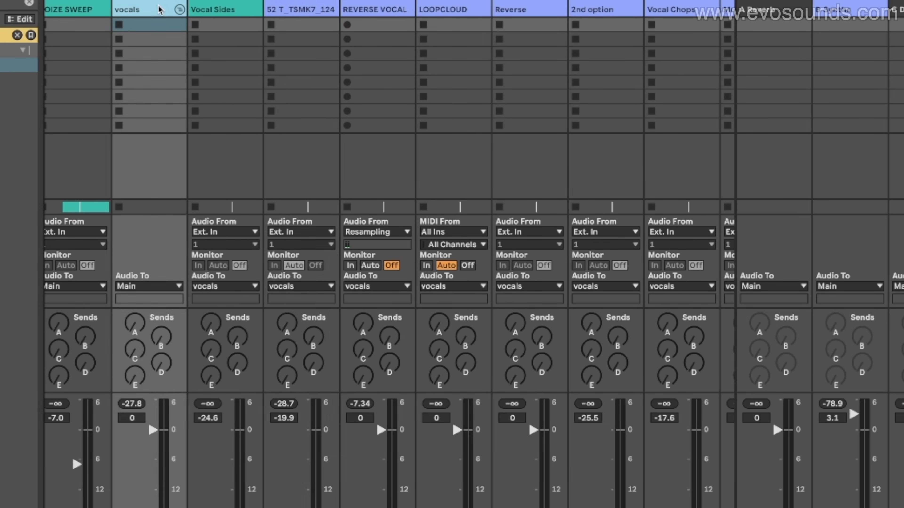
left_click(903, 9)
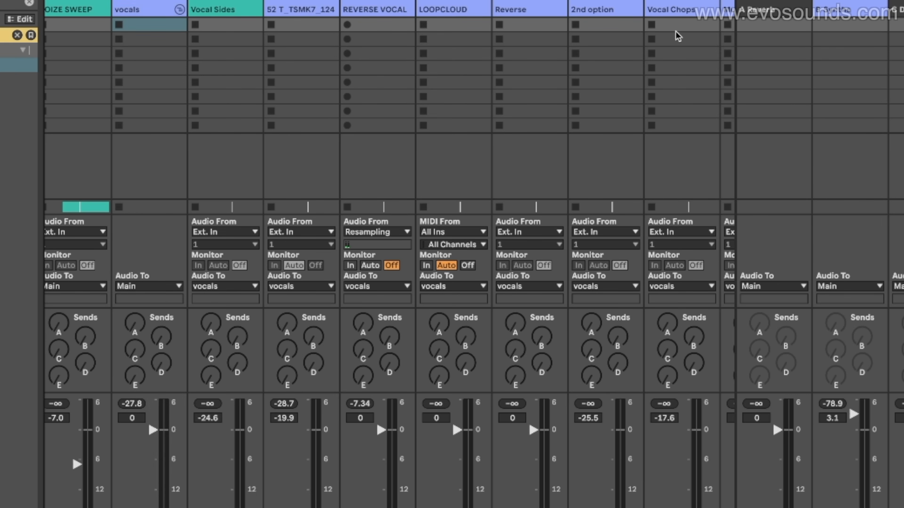
left_click(307, 9)
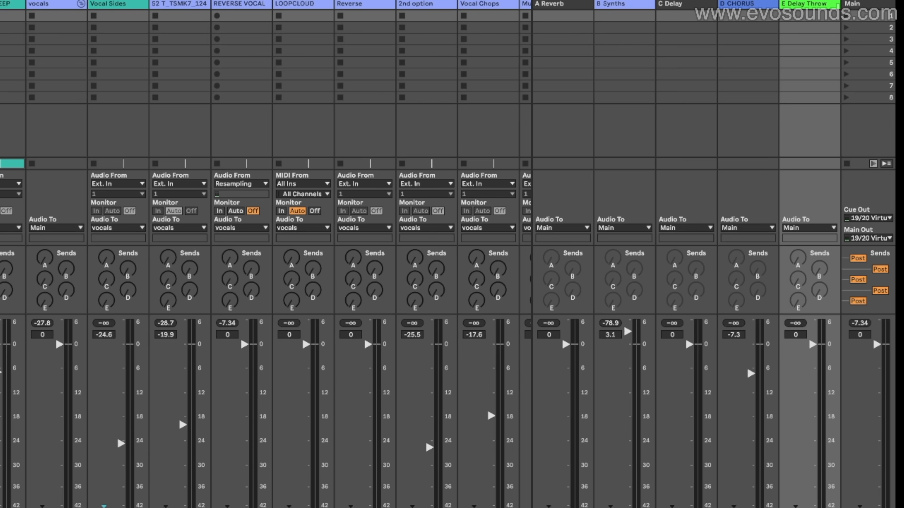
left_click(872, 4)
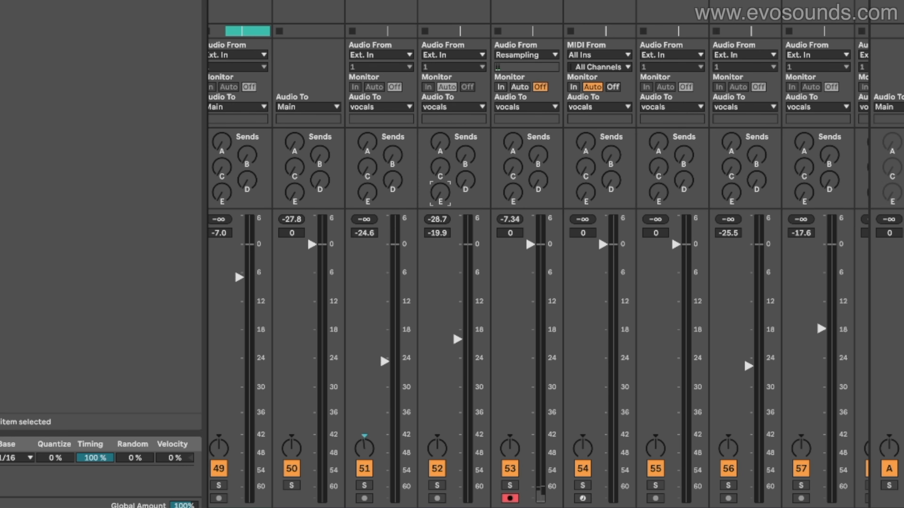
Try different Delay Throw send levels on the 52 T_TSMK7_124 track while playing the vocal clip, returning the send to -∞ dB
left_click_drag(440, 192, 441, 142)
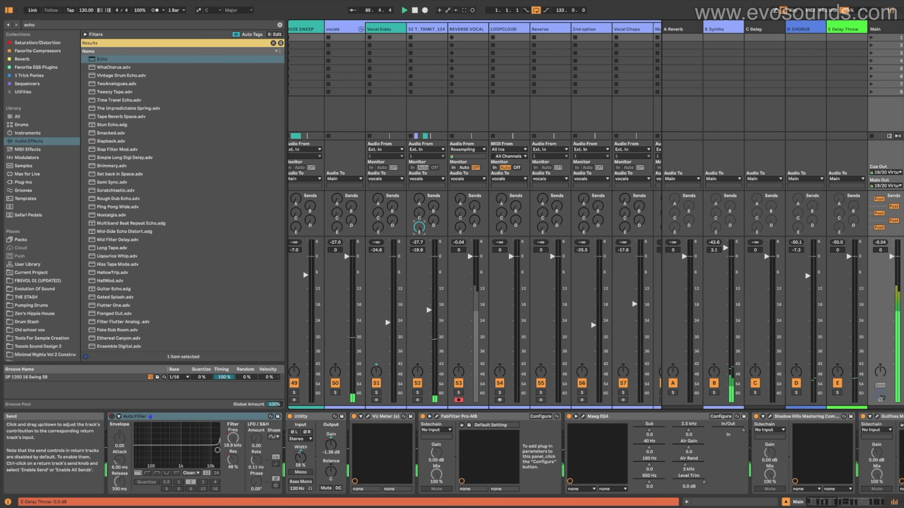
left_click_drag(441, 196, 441, 246)
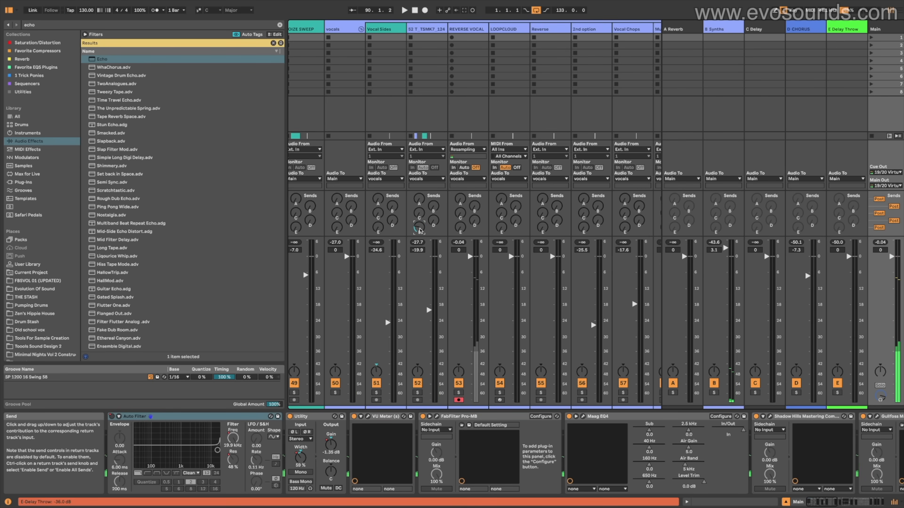
key("Tab")
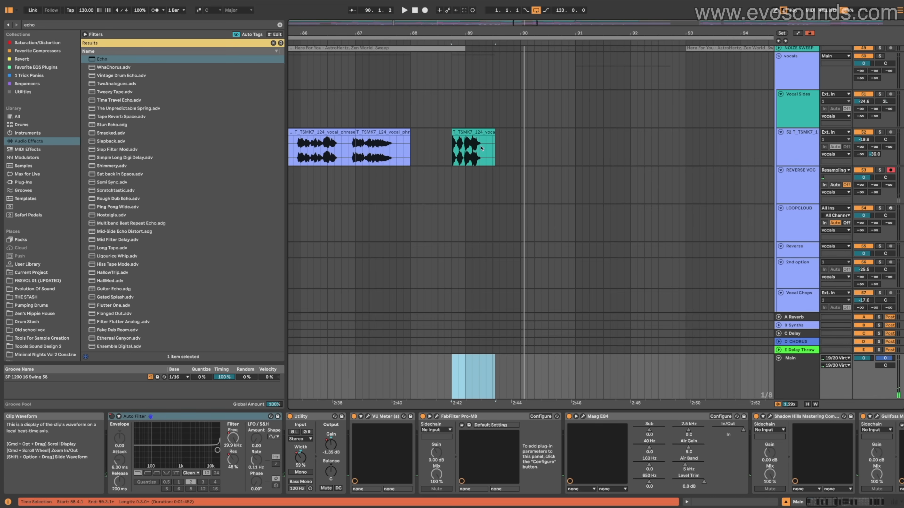
left_click(476, 132)
key("space")
mouse_move(875, 154)
left_mouse_down()
mouse_move(874, 136)
mouse_move(878, 165)
left_mouse_up()
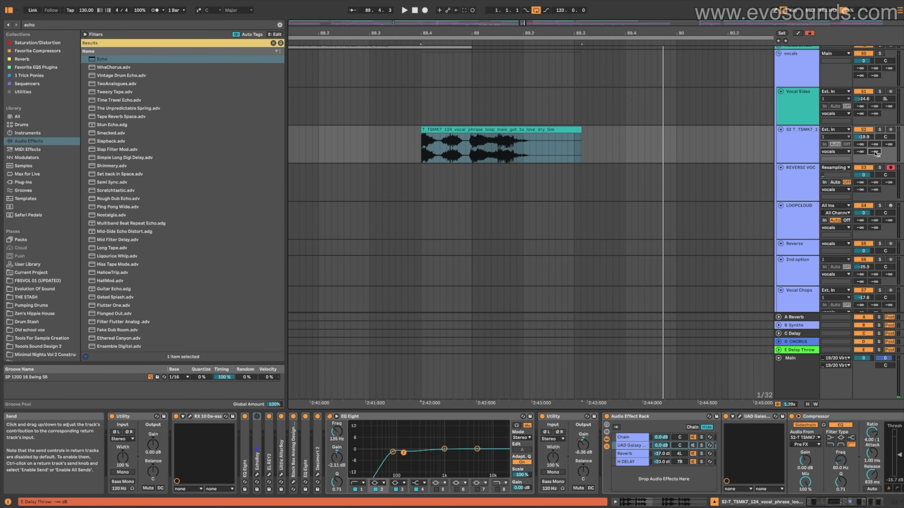
Automate the 52 T_TSMK7_124 track's Delay Throw send to jump up at bar 89 and drop back to -∞ dB at 89.2
right_click(874, 152)
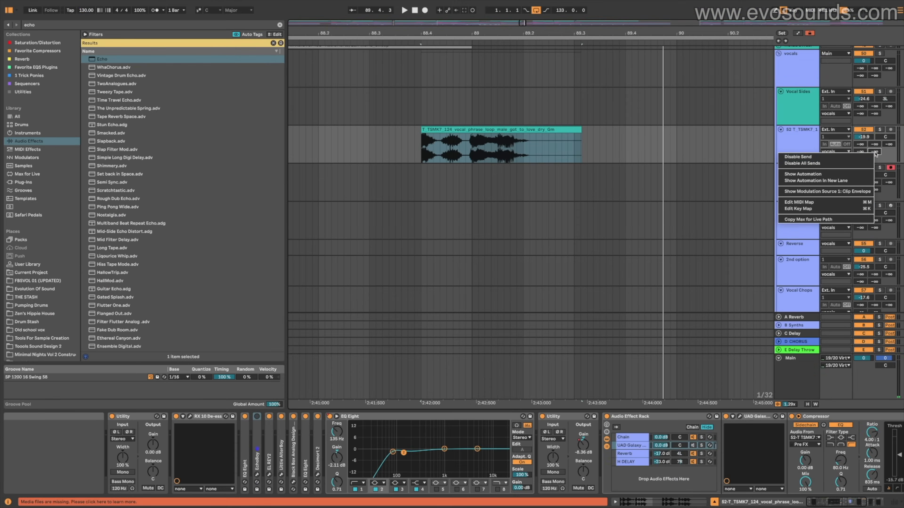
left_click(801, 174)
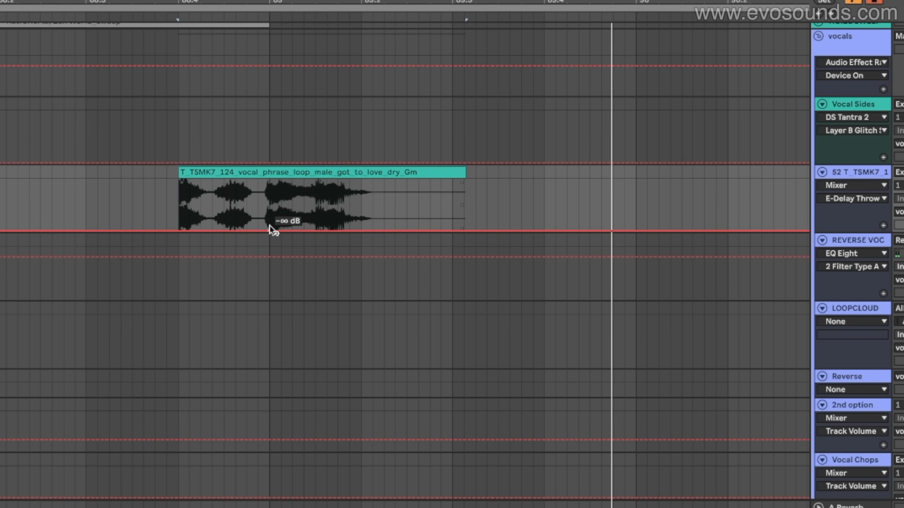
left_click(473, 162)
left_click_drag(486, 162, 479, 143)
left_click_drag(281, 197, 270, 180)
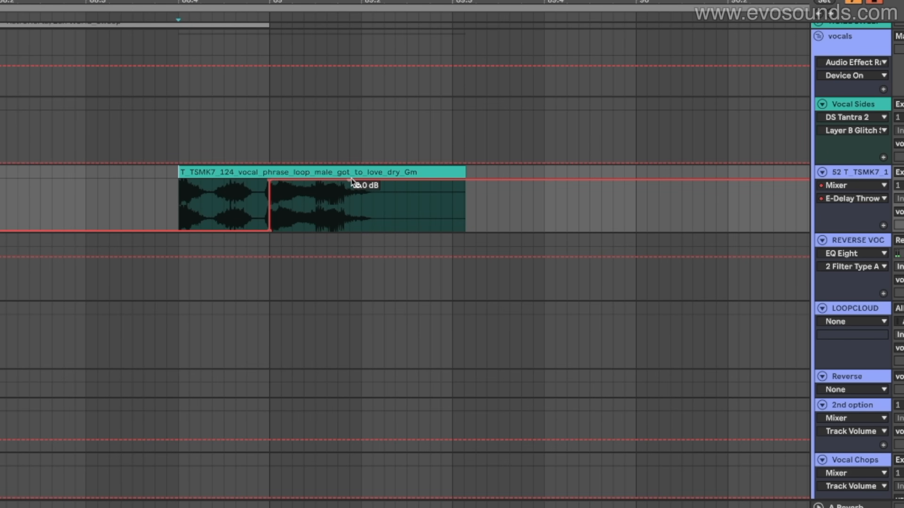
left_click(359, 180)
left_click_drag(384, 180, 361, 231)
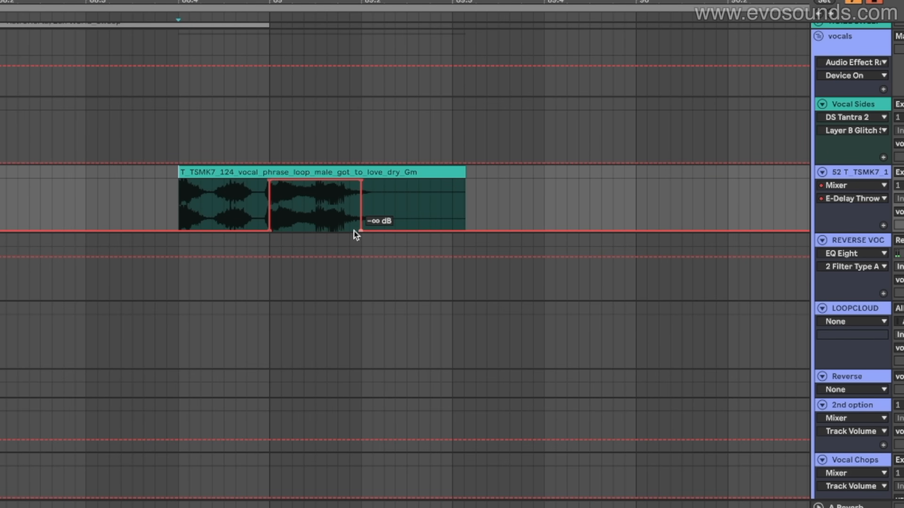
On the Delay Throw return, set Echo's feedback to 98% and its high-pass filter to about 232 Hz
key("Tab")
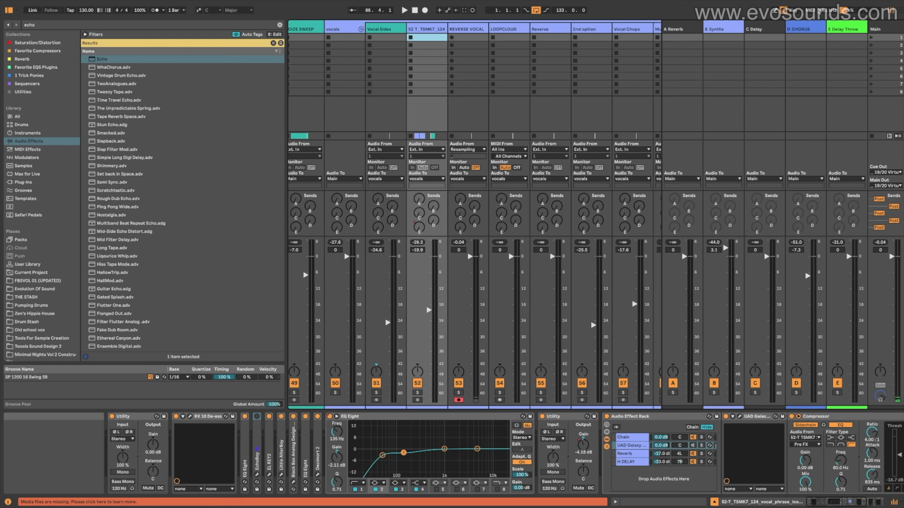
left_click(834, 31)
key("space")
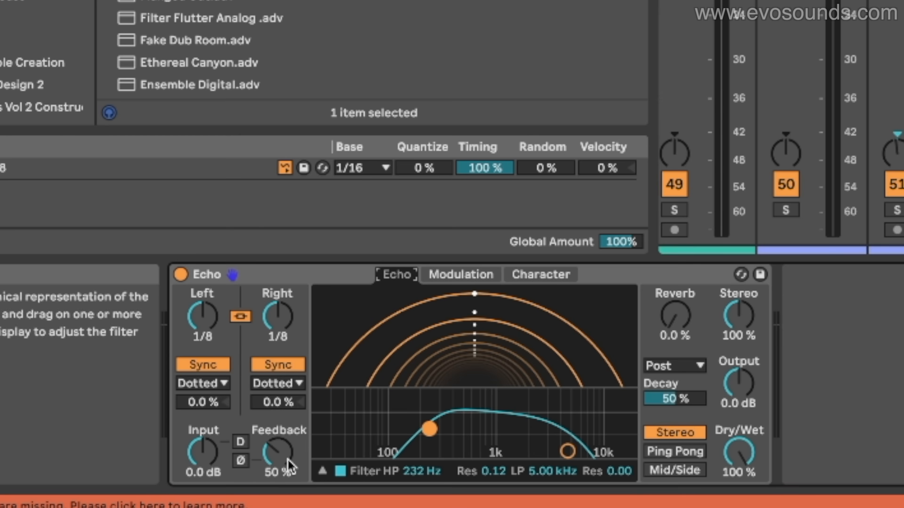
left_click_drag(148, 481, 148, 467)
left_click_drag(277, 453, 278, 437)
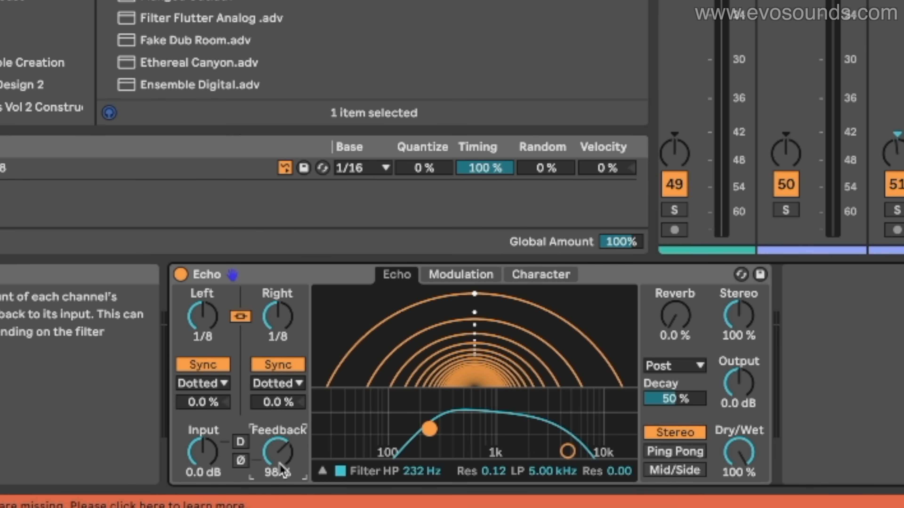
Set Echo's synced delay to Notes with a 1/4 delay time on both channels
left_click(269, 384)
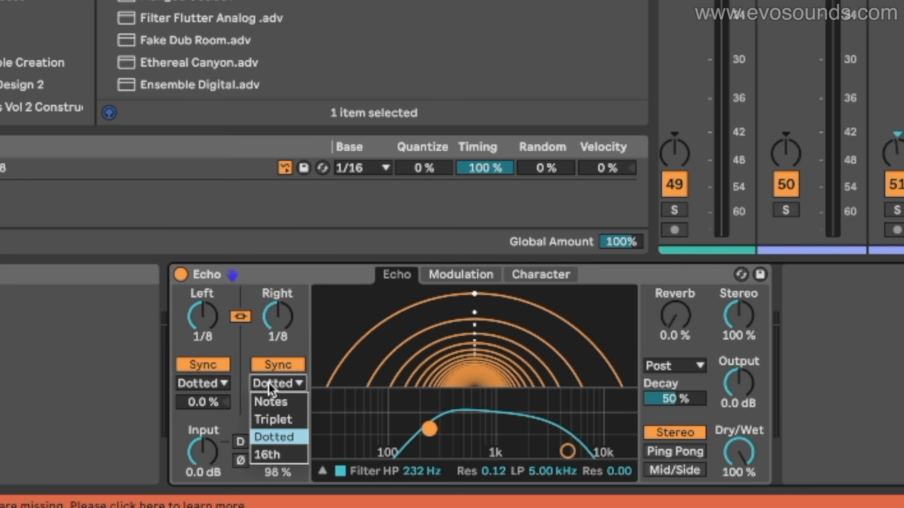
left_click(271, 402)
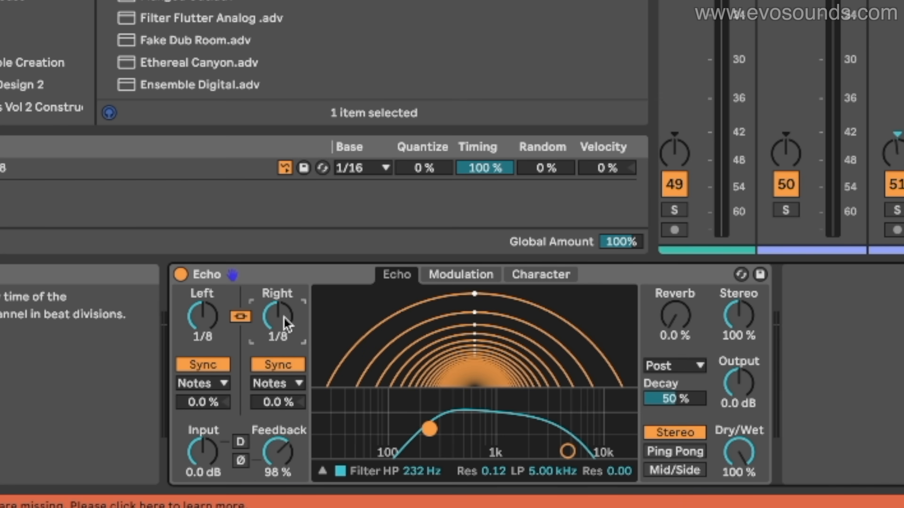
scroll(286, 324, "down", 1)
scroll(287, 324, "up", 2)
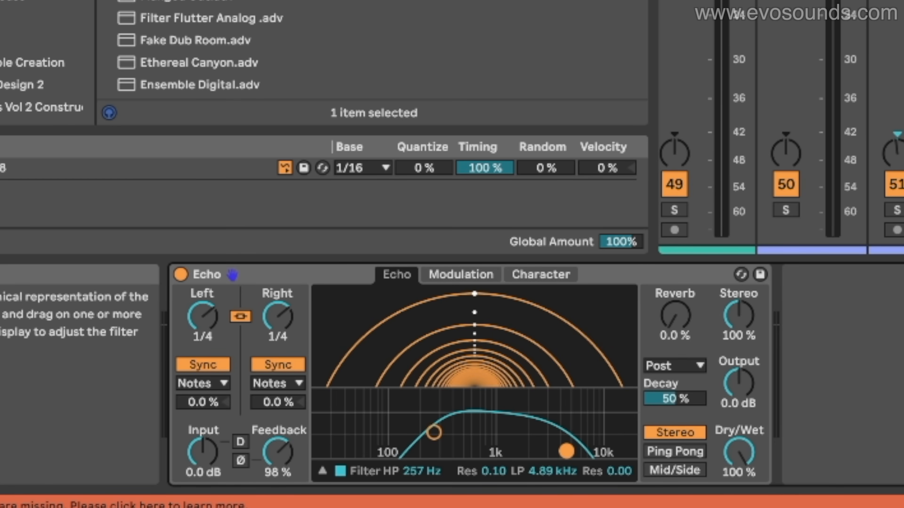
Play the arrangement from the green vocal clip to listen to the automated delay throw
key("Tab")
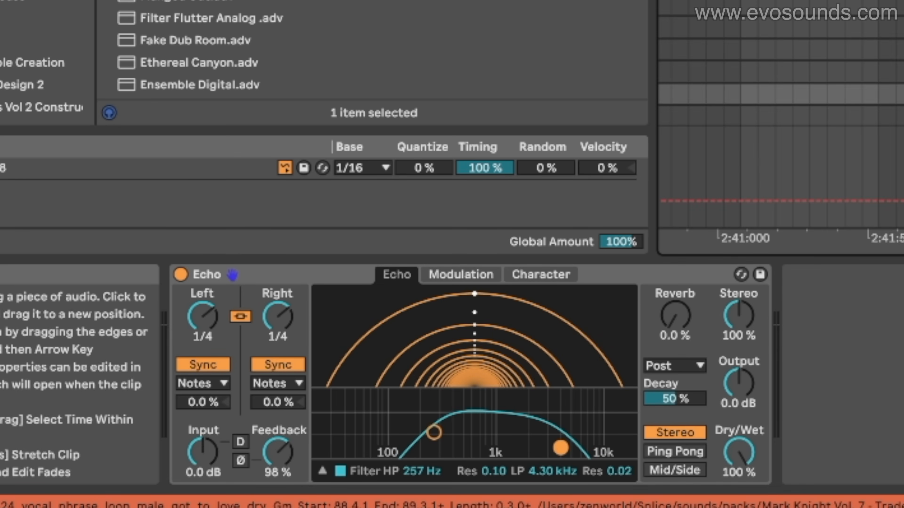
left_click(469, 130)
key("space")
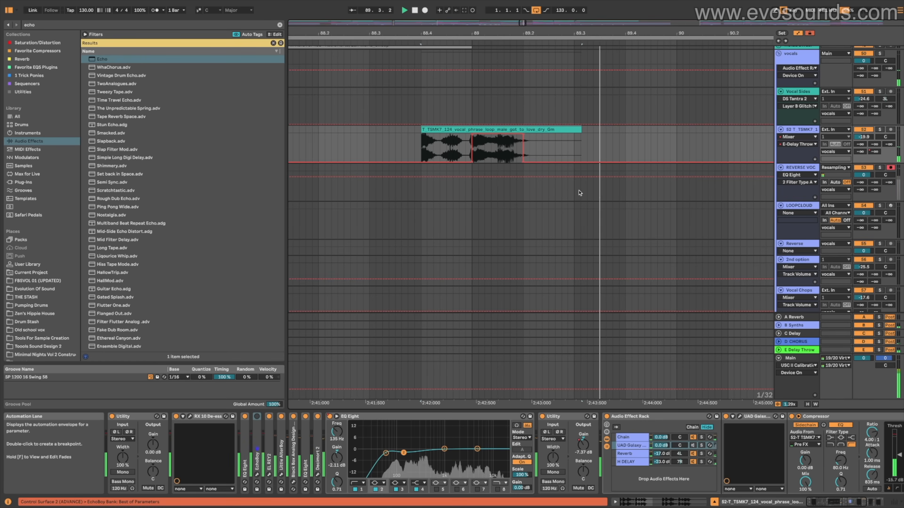
Automate the Delay Throw return's Speaker On parameter to switch off at bar 93
key("Tab")
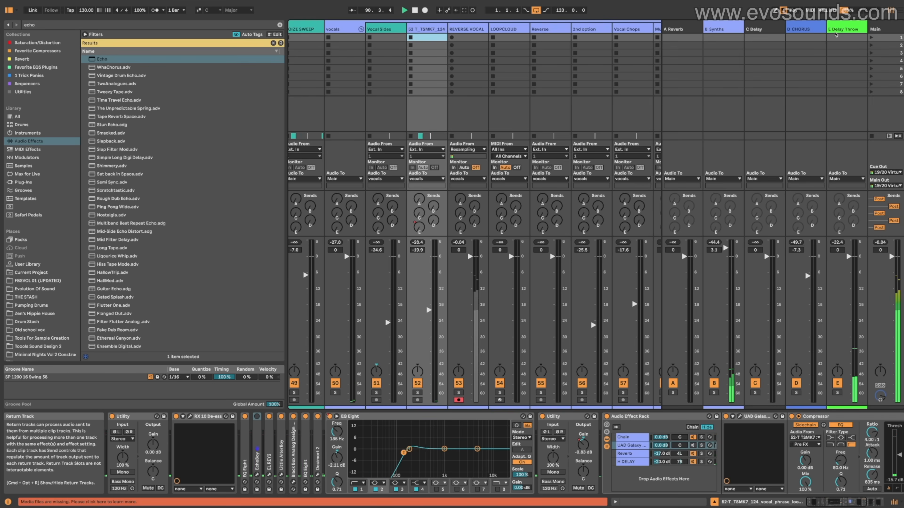
left_click(844, 29)
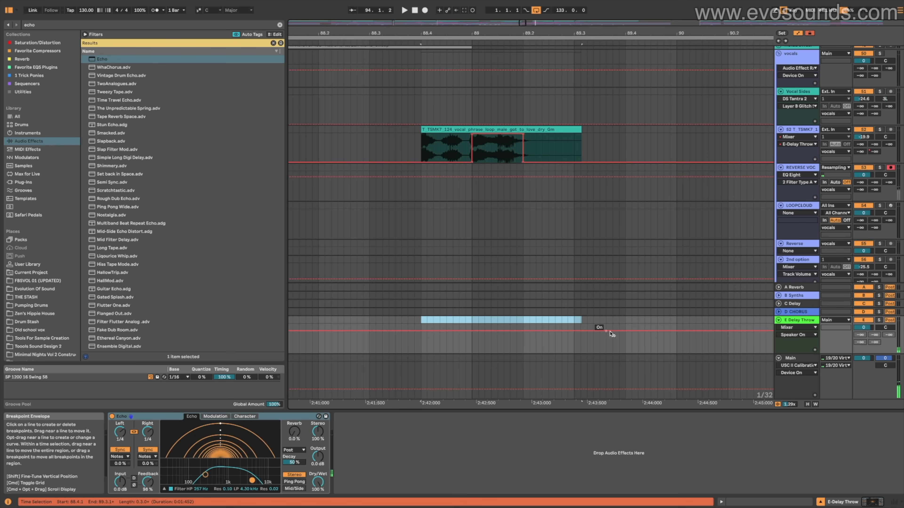
left_click(638, 340)
key("space")
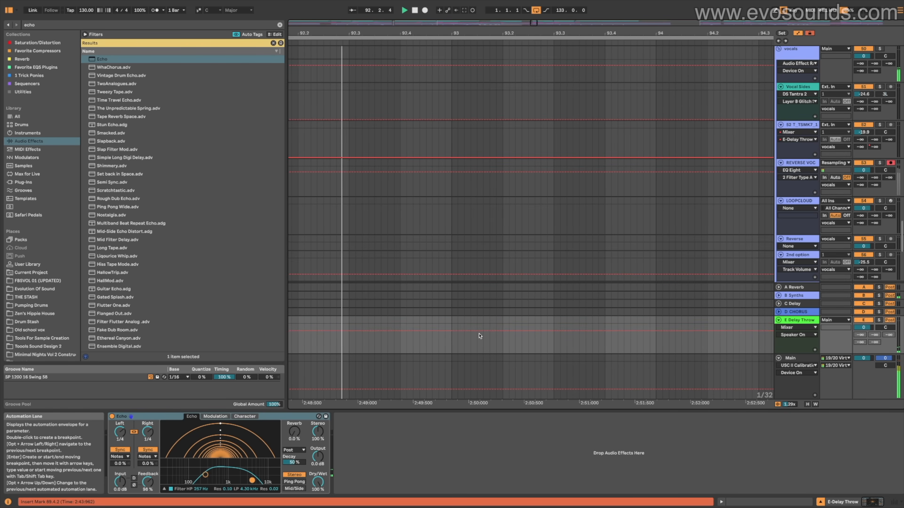
left_click(455, 331)
left_click_drag(455, 331, 454, 346)
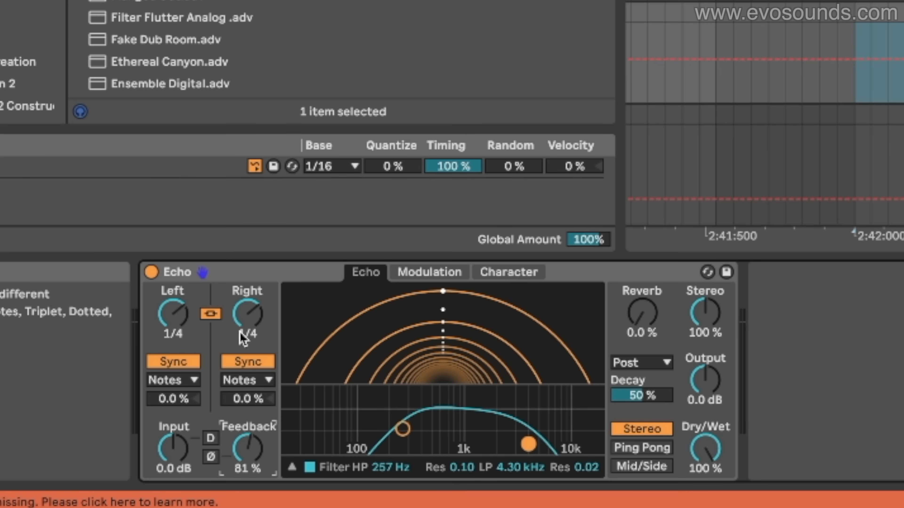
Set Echo's delay time to 1/8 on both channels and its reverb amount to 34%
left_click_drag(242, 330, 242, 342)
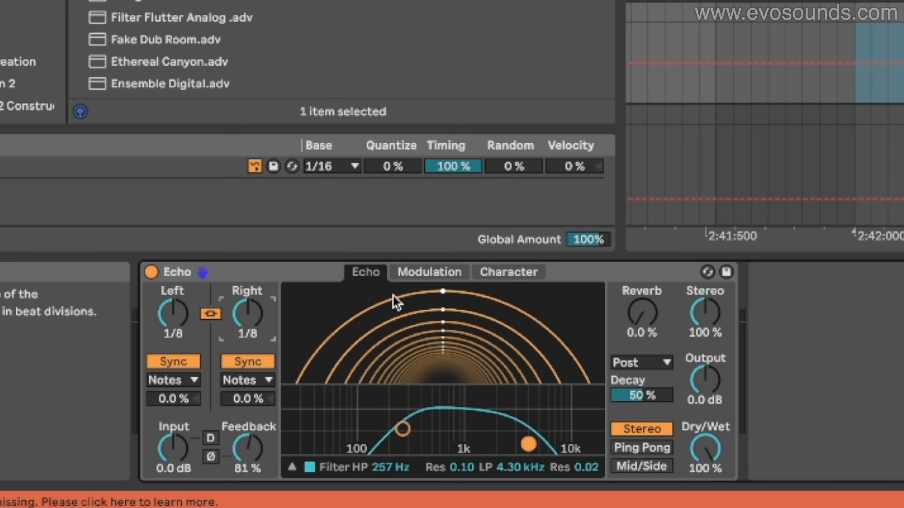
left_click_drag(642, 313, 642, 297)
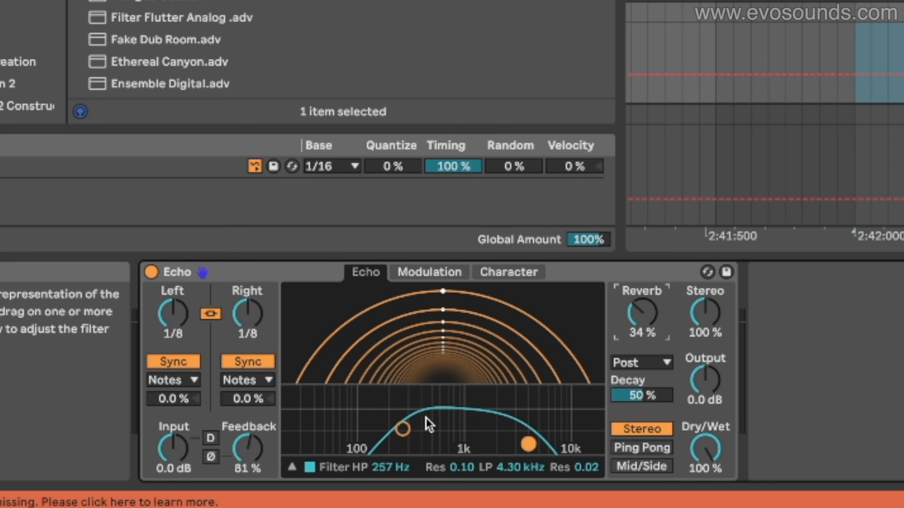
Adjust Echo's filter to a 257 Hz high-pass and a 2.83 kHz low-pass
left_click_drag(401, 430, 375, 432)
left_click_drag(528, 442, 487, 435)
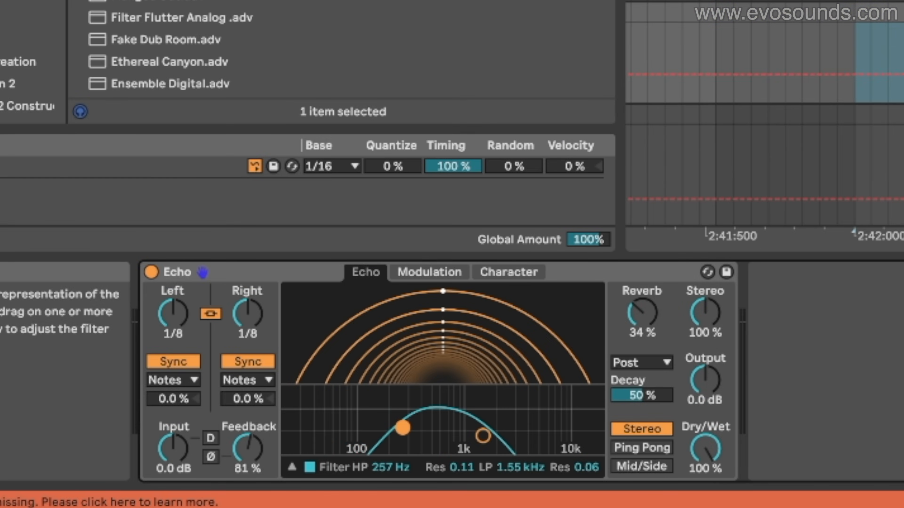
left_click_drag(477, 434, 498, 439)
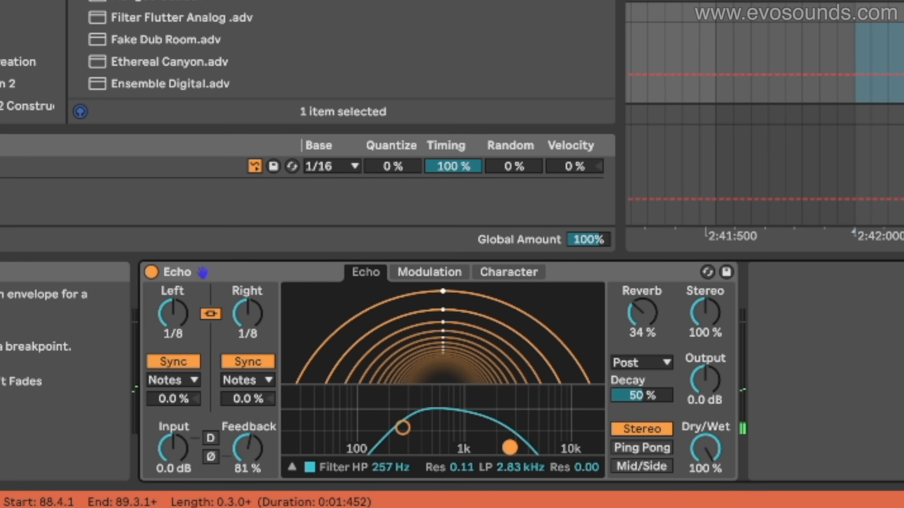
Look at Echo's Character settings and return to its main delay and filter display
scroll(765, 123, "down", 5)
scroll(765, 122, "right", 2)
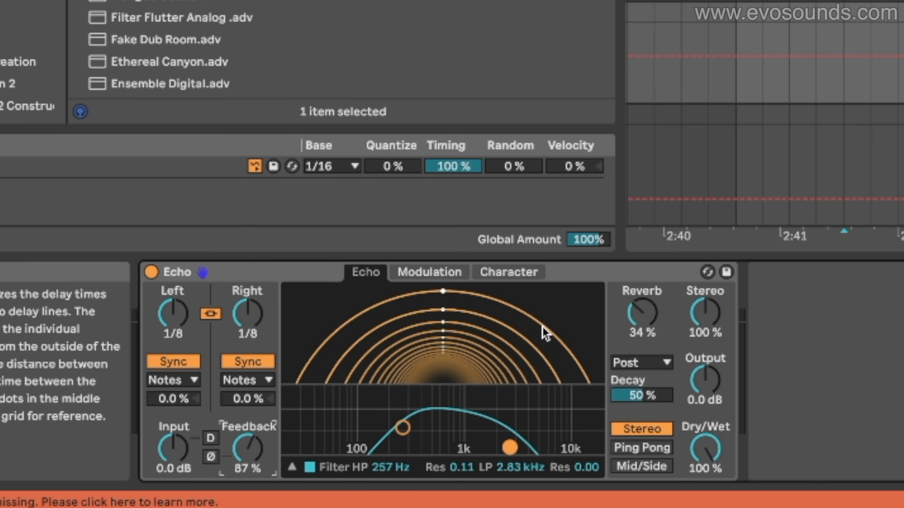
left_click(548, 289)
left_click(514, 274)
left_click(367, 274)
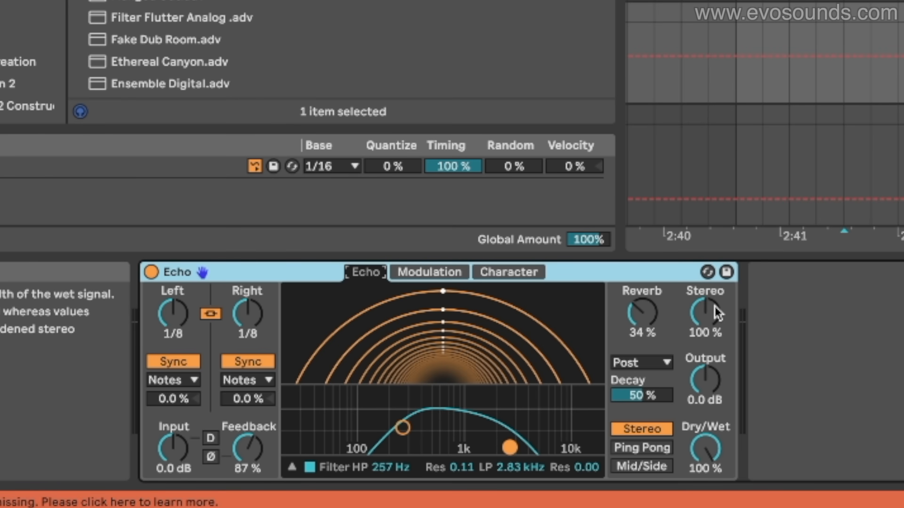
Offset Echo's right channel delay timing by about 6%
left_click(248, 399)
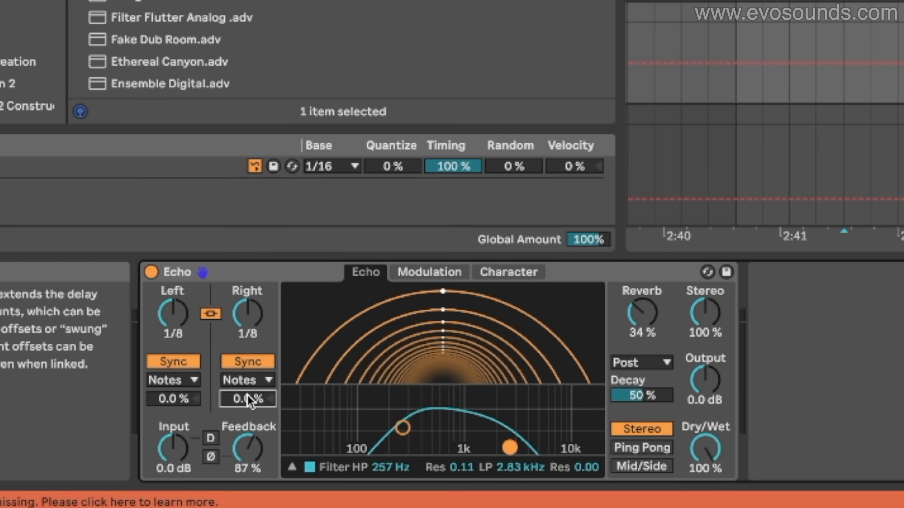
left_click_drag(247, 396, 248, 392)
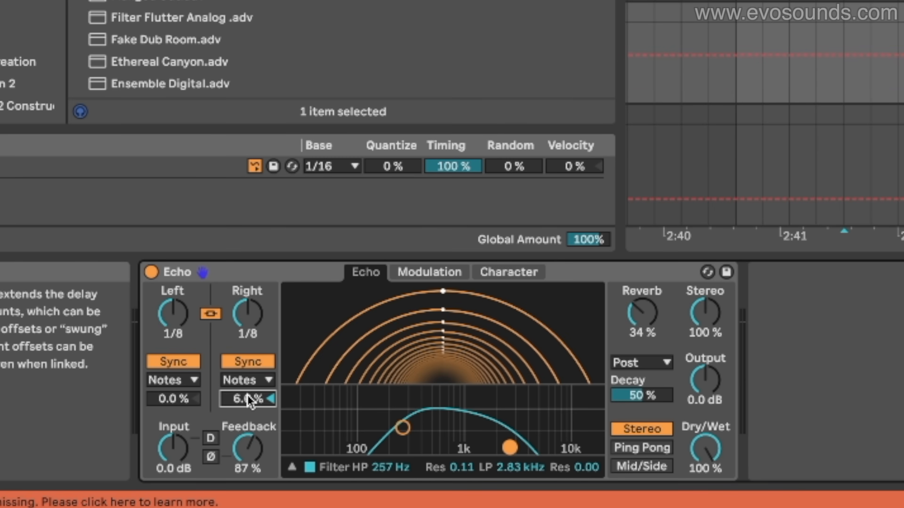
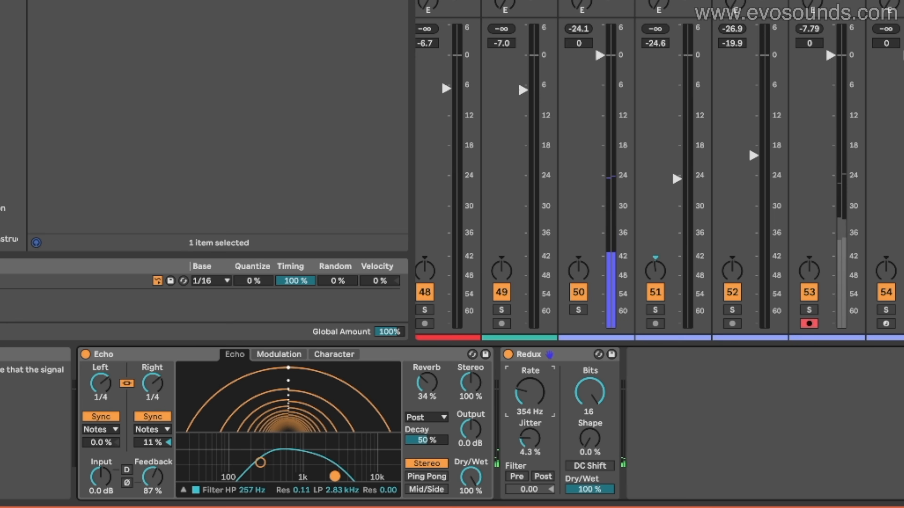
Turn off the Redux effect that follows Echo in the return chain
left_click(508, 354)
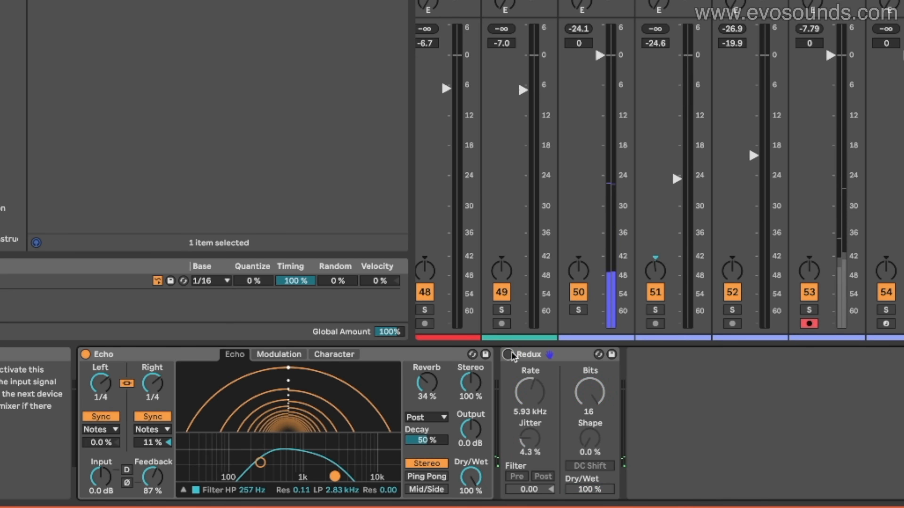
left_click(395, 0)
left_click(395, 0)
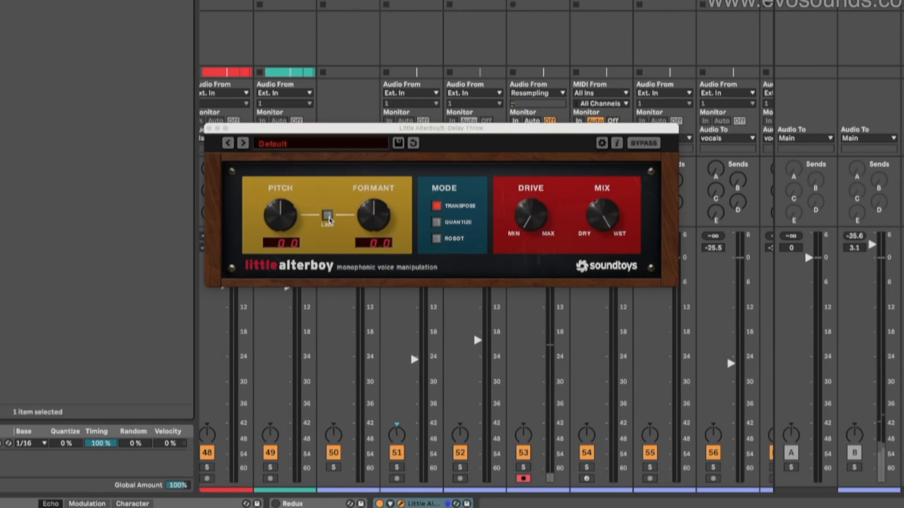
Link Little AlterBoy's pitch and formant on the delay throw return, set both to 12.0, and stop playback
left_click(293, 205)
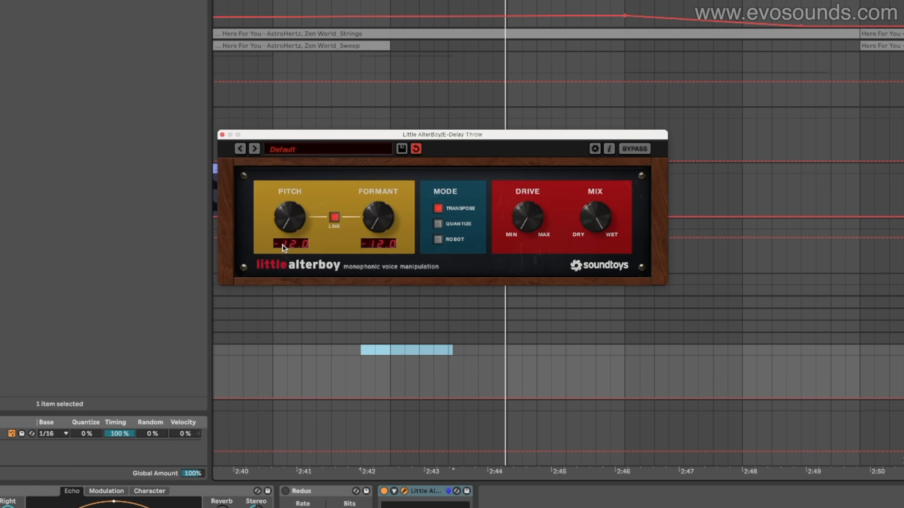
left_click_drag(293, 231, 324, 143)
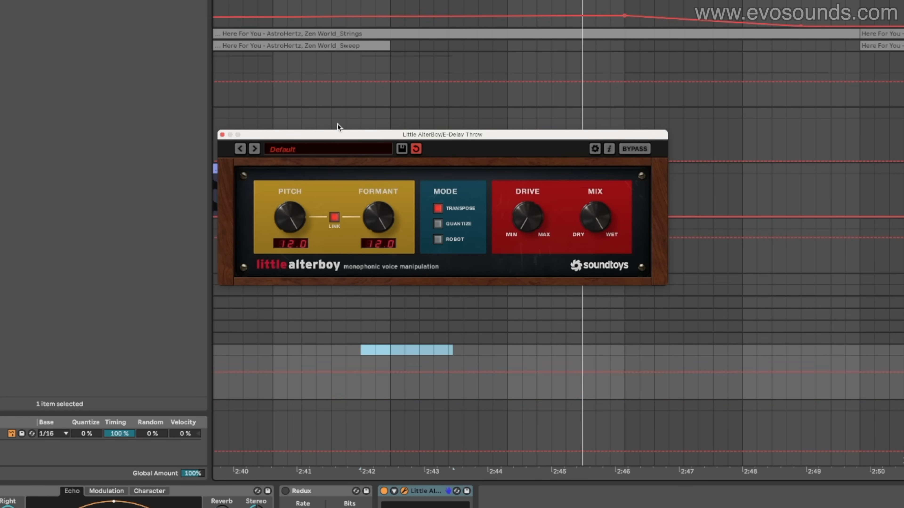
key("space")
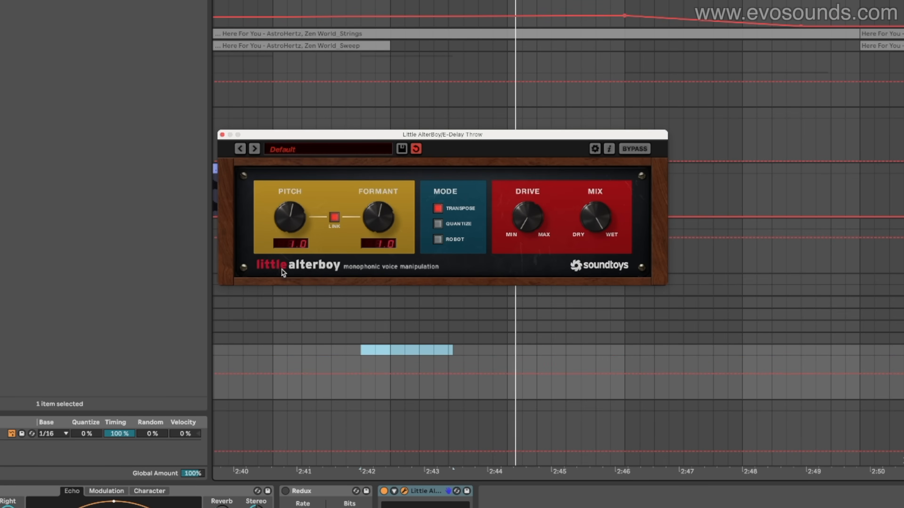
left_click_drag(282, 269, 275, 239)
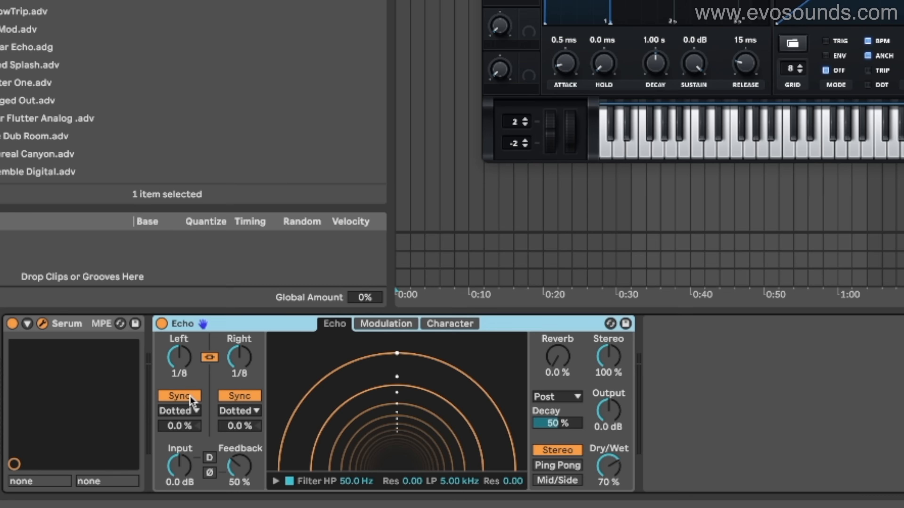
Switch both of Echo's delays on the Serum track from Sync to Time, setting them to 48.8 ms with 73% feedback
left_click(173, 429)
left_click(190, 396)
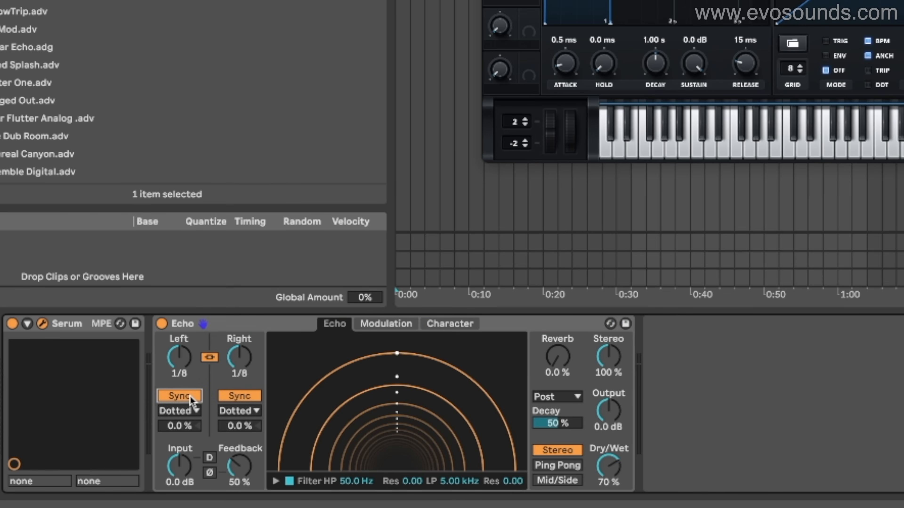
left_click(190, 396)
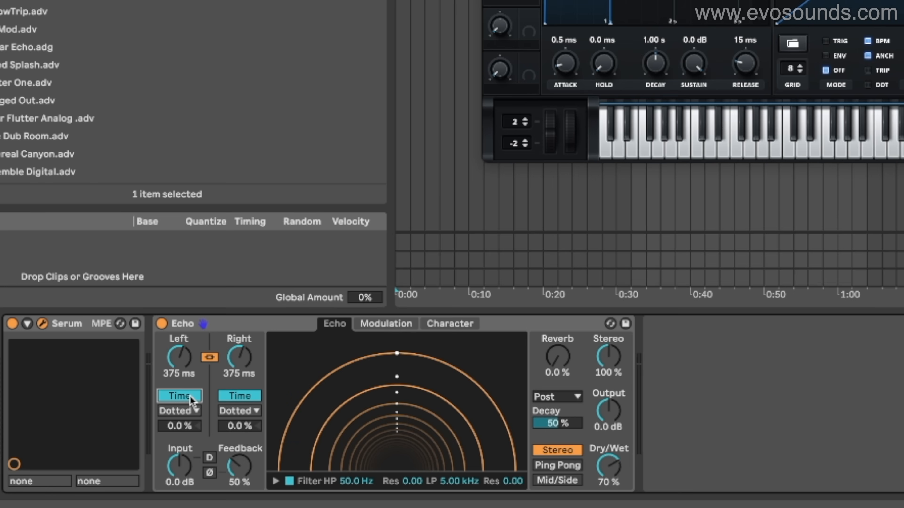
left_click_drag(181, 378, 181, 403)
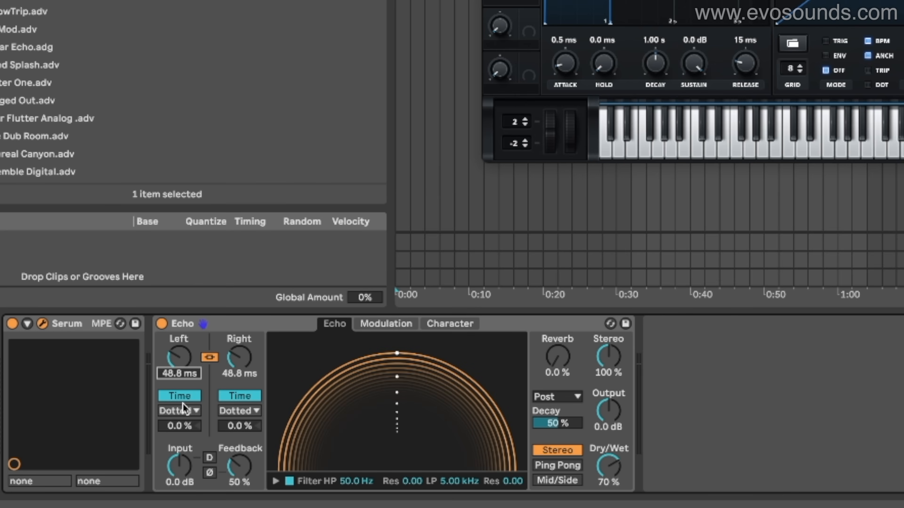
left_click_drag(224, 465, 224, 463)
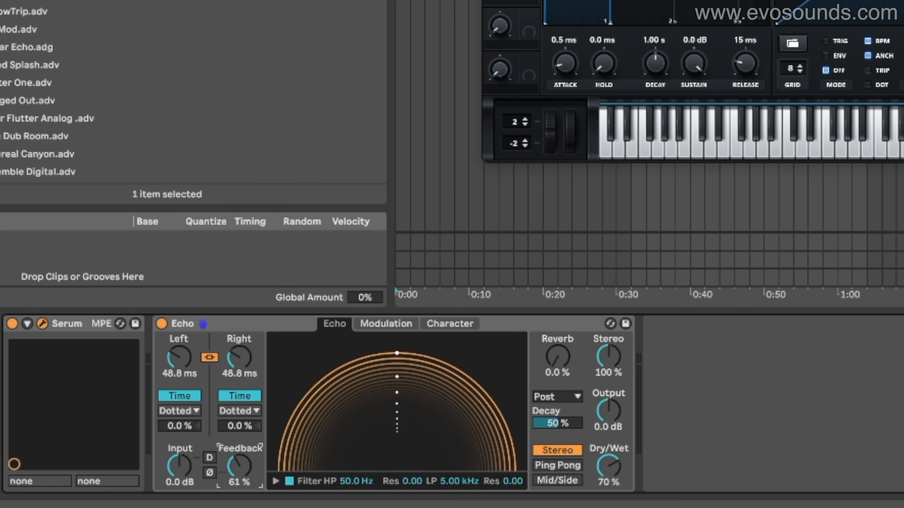
left_click_drag(235, 472, 235, 464)
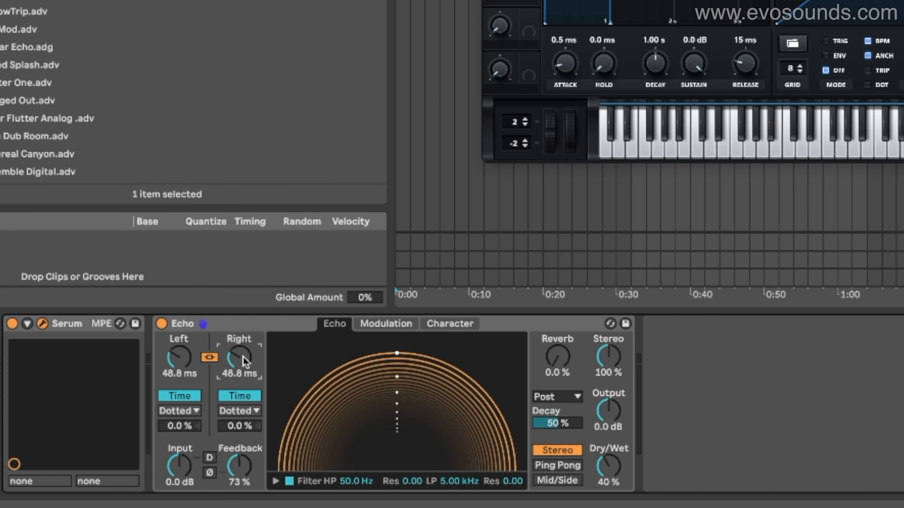
Play test notes through Echo, unlink its left and right channels, and adjust the right delay time
key("s")
key("s")
left_click(212, 359)
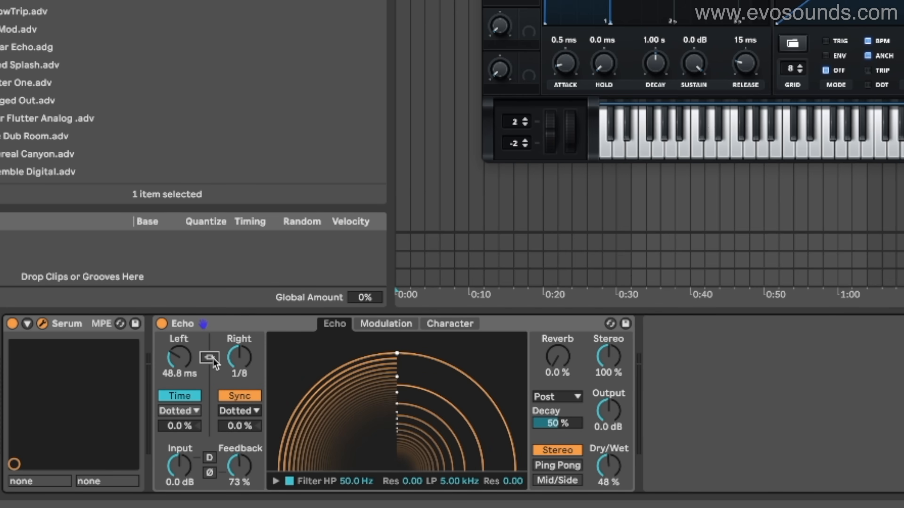
mouse_move(239, 357)
left_mouse_down()
mouse_move(239, 377)
mouse_move(240, 369)
left_mouse_up()
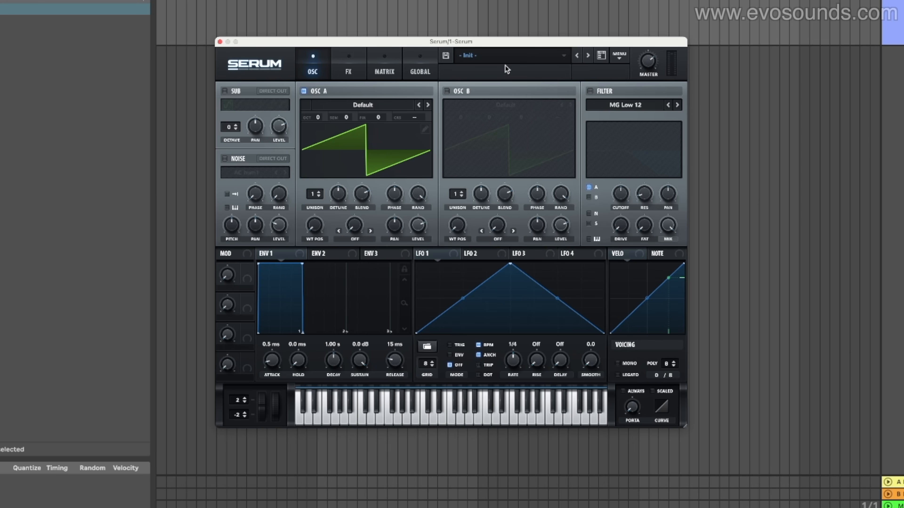
Load the BA - Kermit preset from the Allstars Vol 2 folder of Serum's user presets
left_click(505, 65)
mouse_move(522, 164)
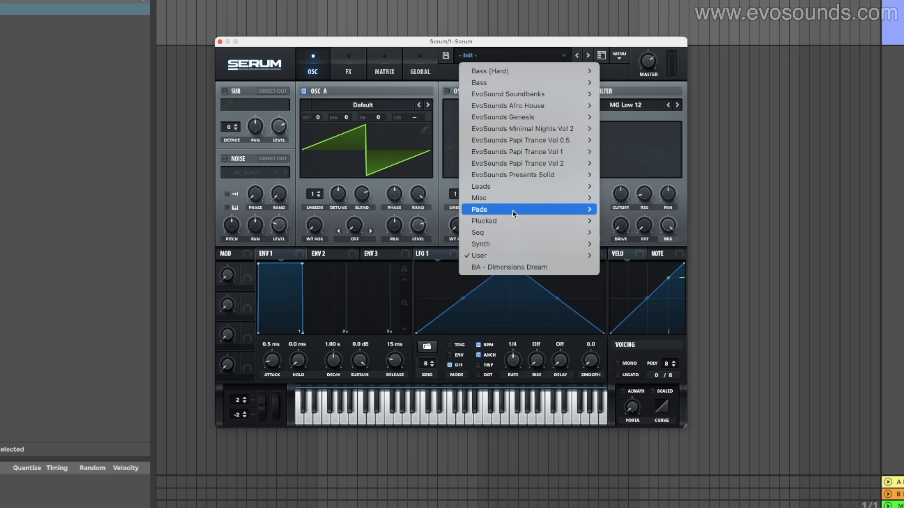
mouse_move(501, 252)
mouse_move(634, 255)
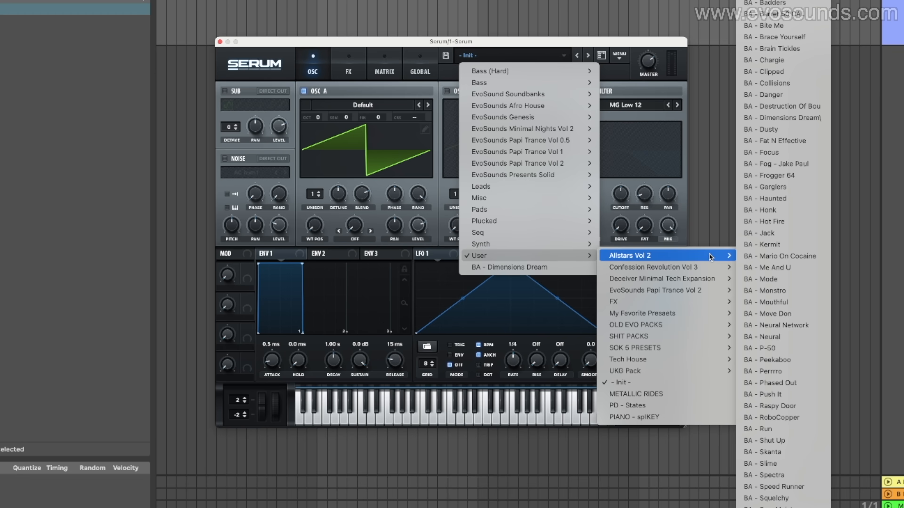
left_click(771, 244)
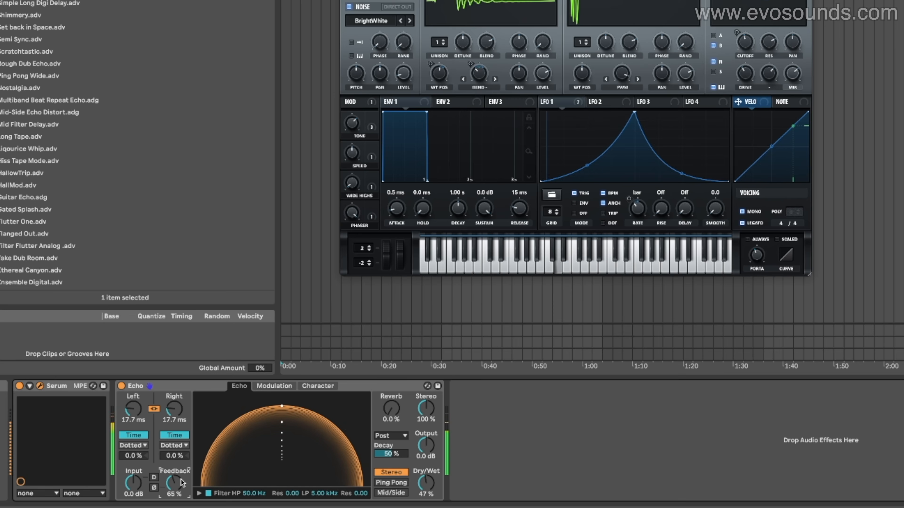
Widen Echo's filter to a 32 Hz high-pass and 20 kHz low-pass, and set its channel mode to Ping Pong
left_click(199, 494)
left_click_drag(330, 484, 361, 483)
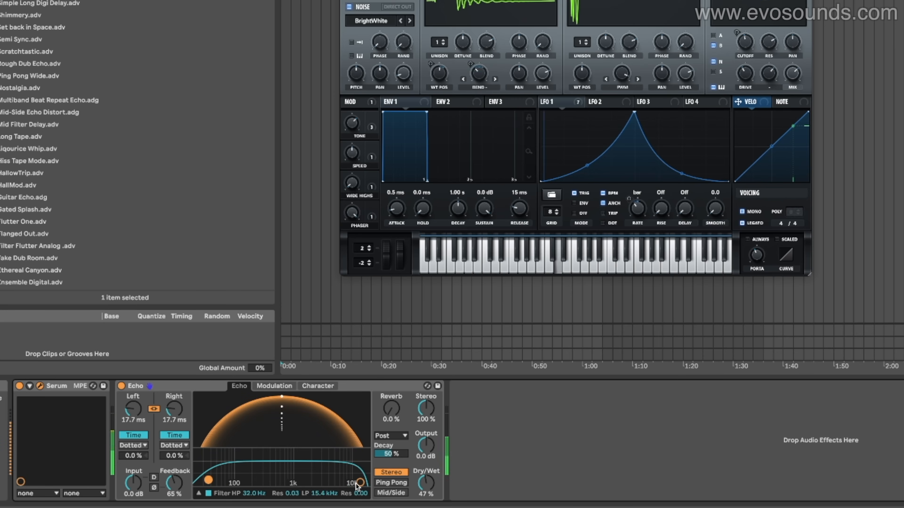
left_click_drag(360, 482, 367, 483)
left_click(391, 484)
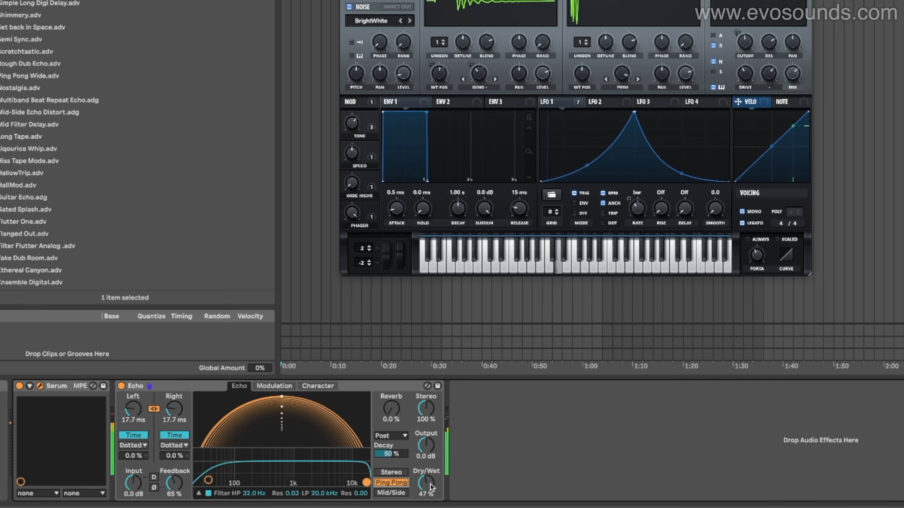
Enable Ducking in Echo's Character settings with a -16 dB threshold and 141 ms release, and adjust the feedback
left_click(318, 386)
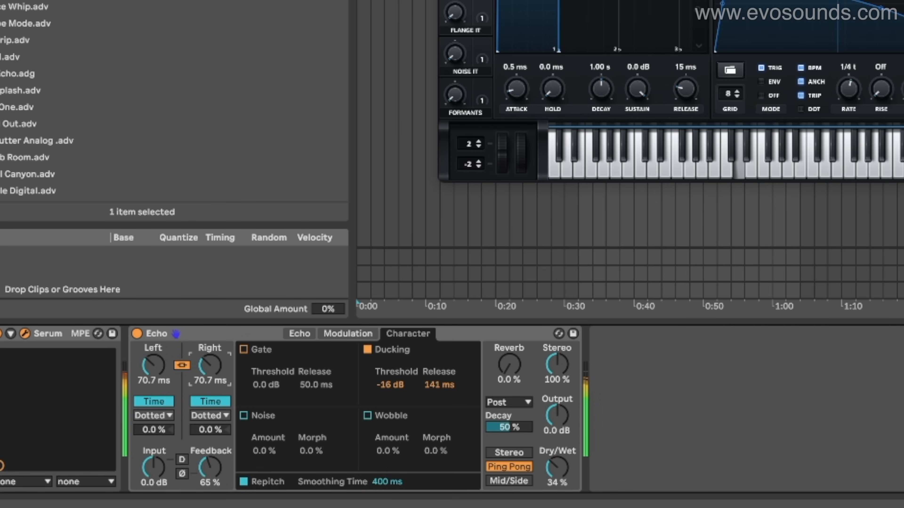
left_click_drag(209, 467, 210, 463)
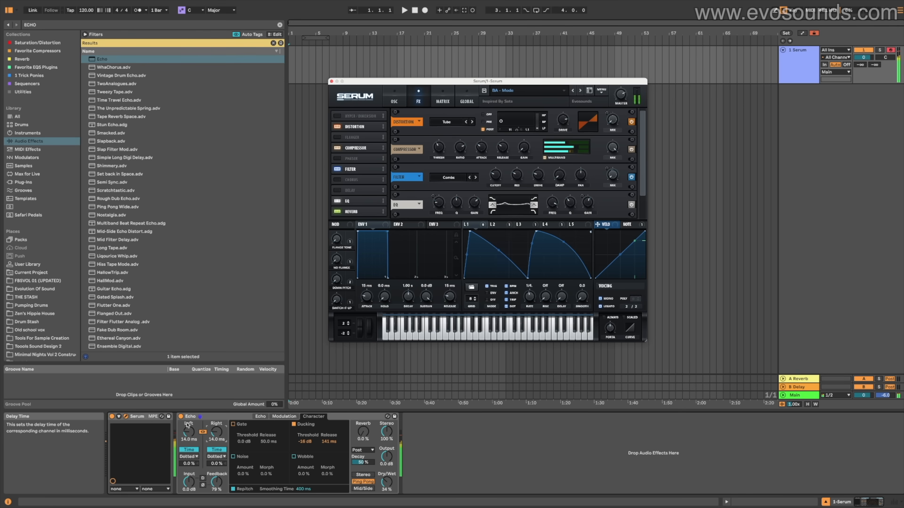
left_click(180, 417)
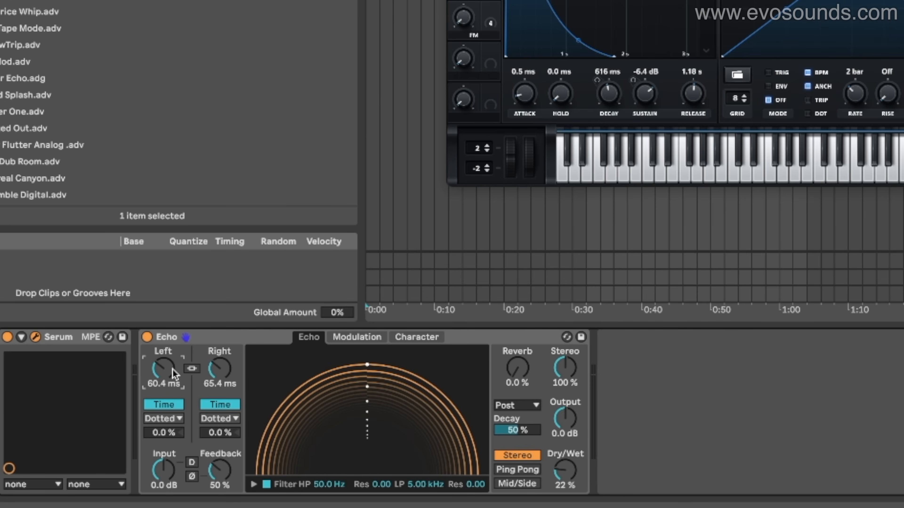
Set Echo's delays to 39.5 ms left and 124 ms right, and Serum's envelope to 170 ms decay, -22.9 dB sustain and 352 ms release
left_click_drag(173, 373, 214, 357)
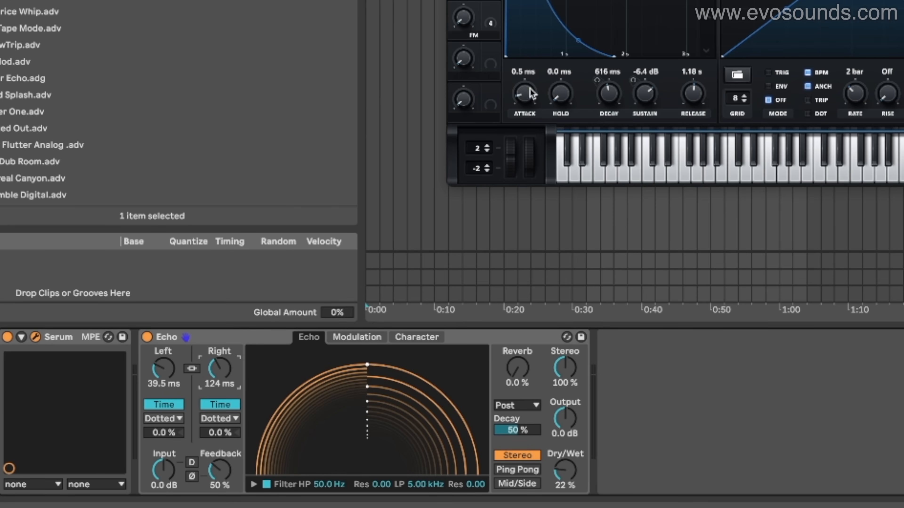
left_click_drag(630, 85, 606, 129)
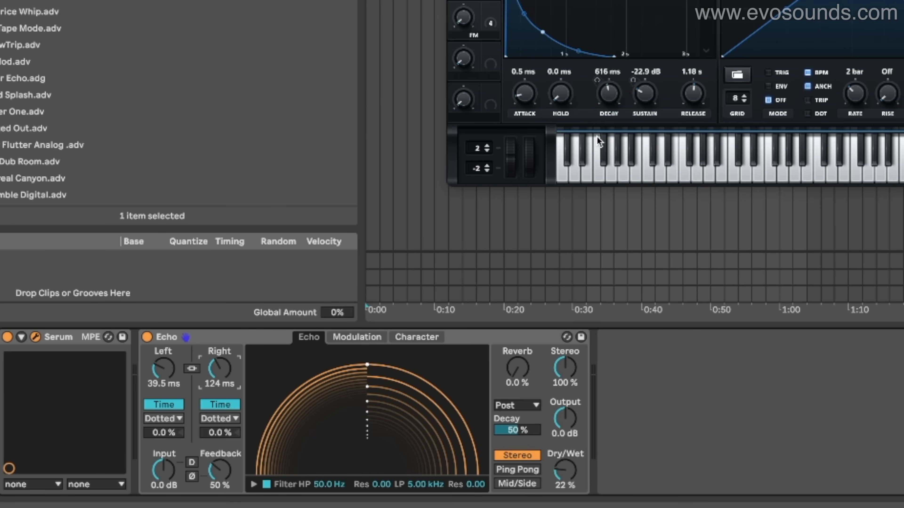
left_click_drag(615, 96, 612, 105)
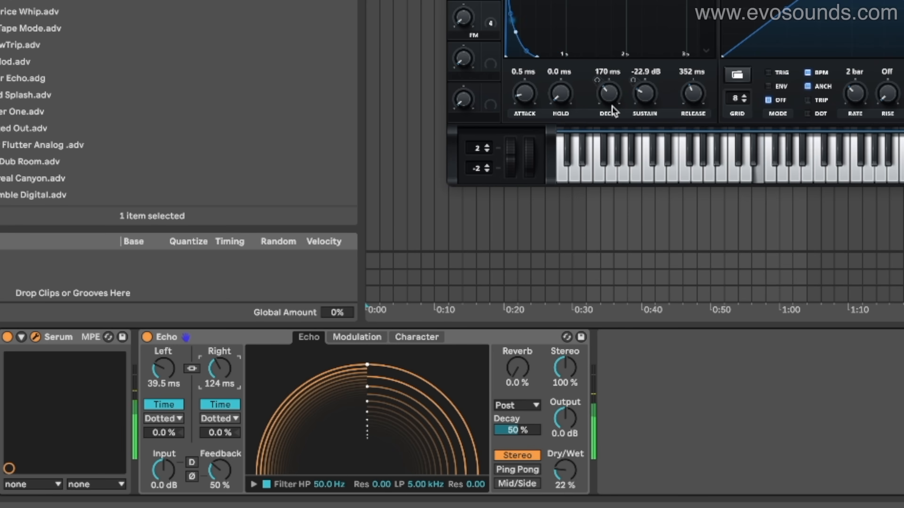
Set Echo's left delay time to 116 ms and its feedback to 85%
left_click_drag(170, 368, 170, 345)
left_click_drag(215, 466, 215, 441)
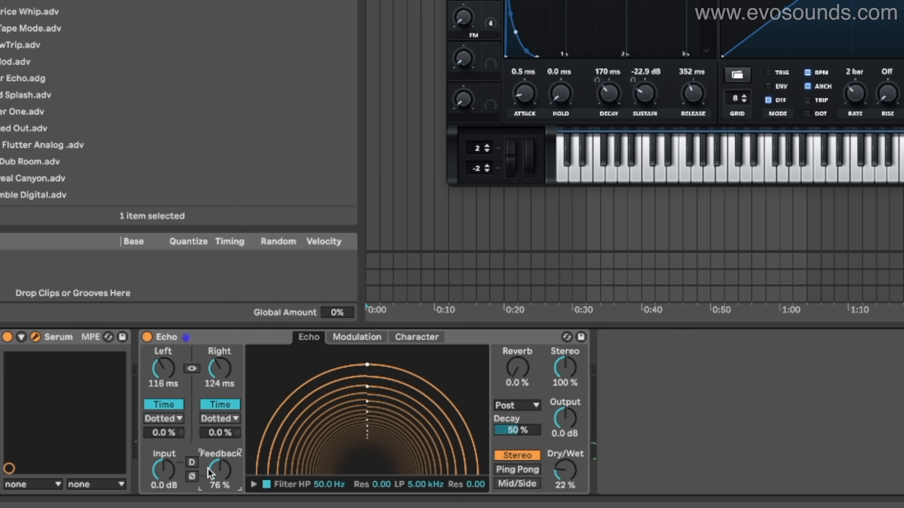
left_click_drag(210, 473, 212, 475)
Link Echo's channels, set both delay times to 24.4 ms, and offset the right channel by 21%
left_click_drag(164, 384, 163, 397)
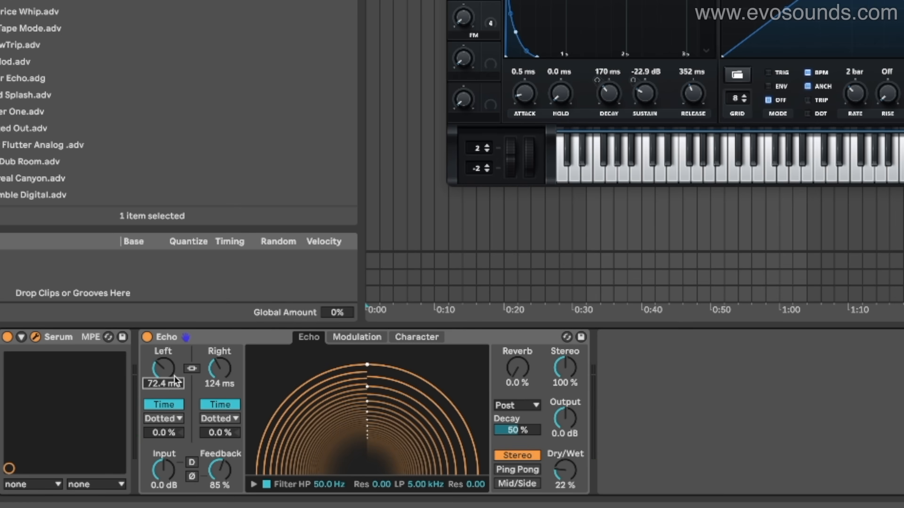
left_click(191, 369)
left_click_drag(166, 372, 167, 390)
left_click_drag(218, 433, 217, 420)
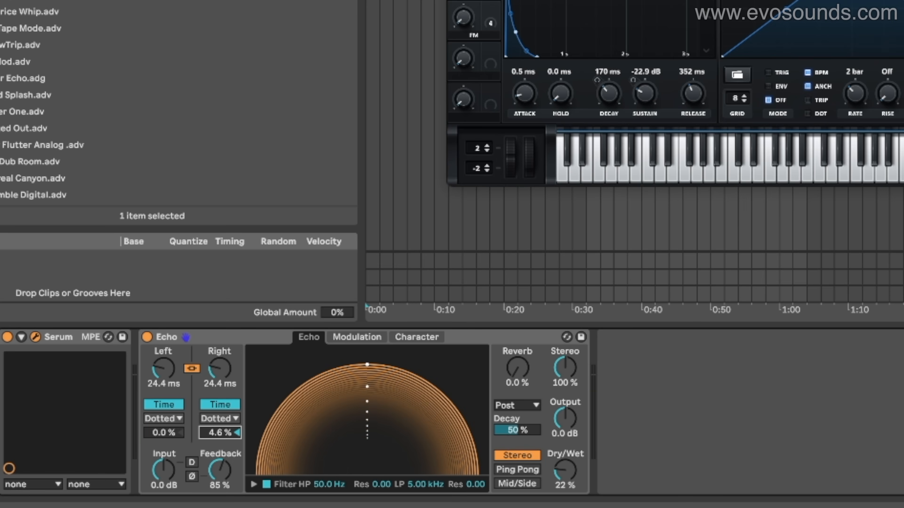
left_click_drag(214, 440, 213, 393)
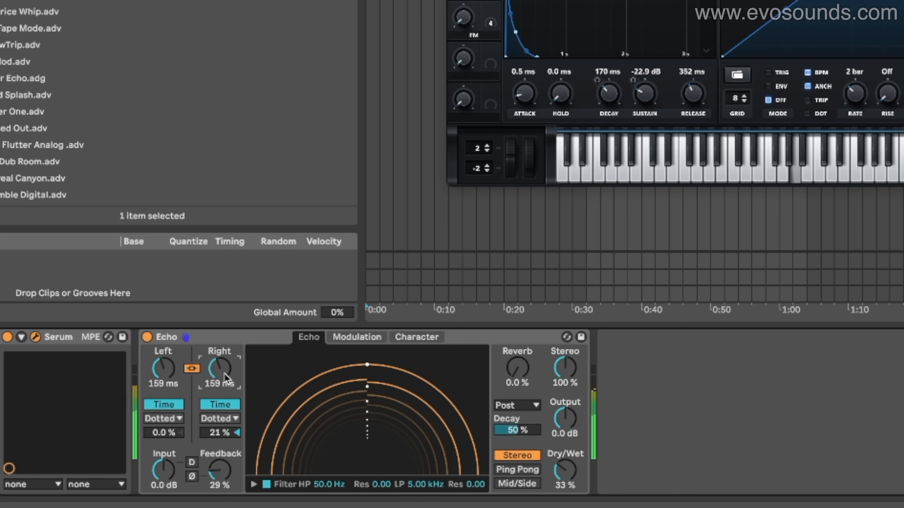
Set Echo's delay times to 109 ms left and 94.7 ms right, with feedback at 83%
left_click_drag(225, 374, 224, 362)
left_click_drag(175, 379, 210, 378)
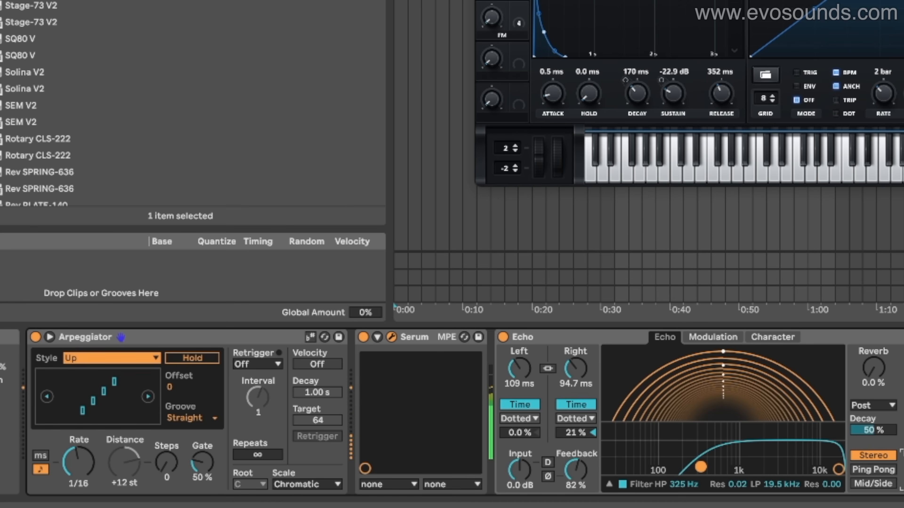
mouse_move(575, 469)
left_mouse_down()
mouse_move(576, 478)
mouse_move(573, 464)
left_mouse_up()
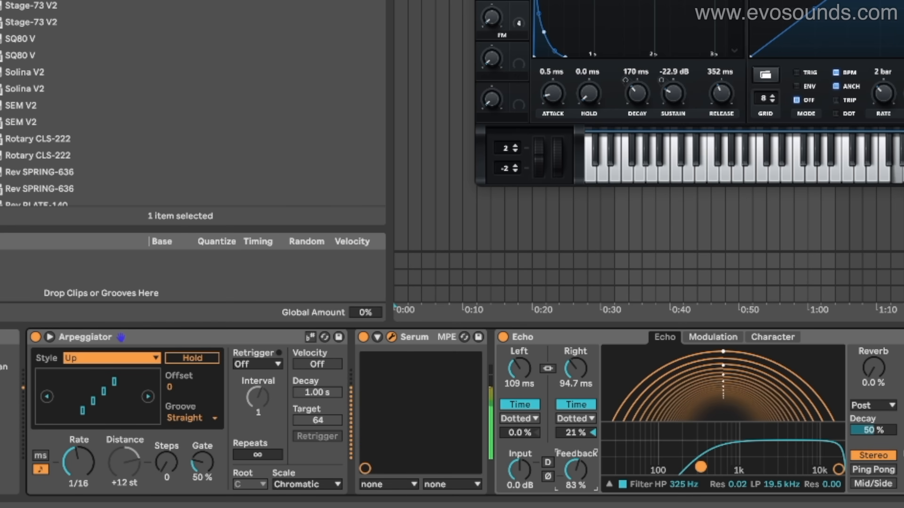
Set the Arpeggiator to 2 steps with a 72% gate, and Echo's filter to a 77.6 Hz high-pass and 9.15 kHz low-pass
left_click_drag(162, 477, 198, 469)
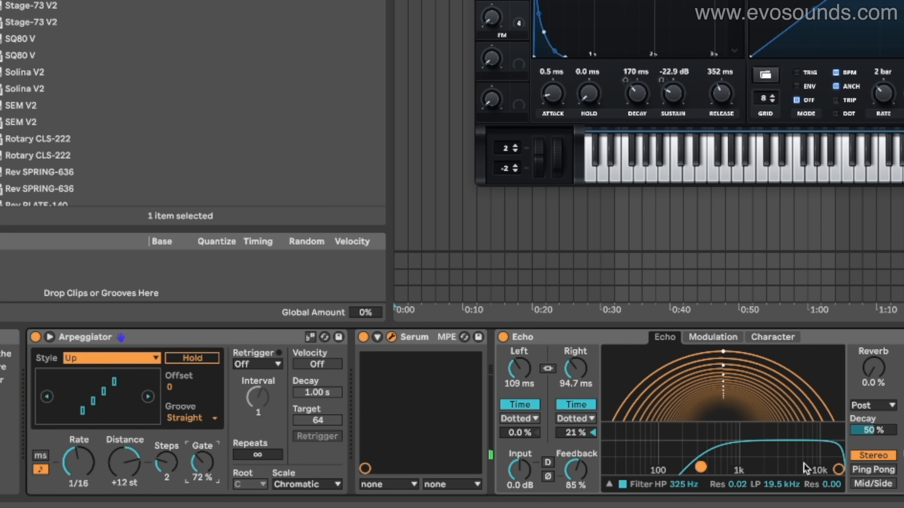
left_click_drag(832, 471, 785, 462)
left_click_drag(838, 470, 762, 442)
left_click_drag(675, 476, 662, 474)
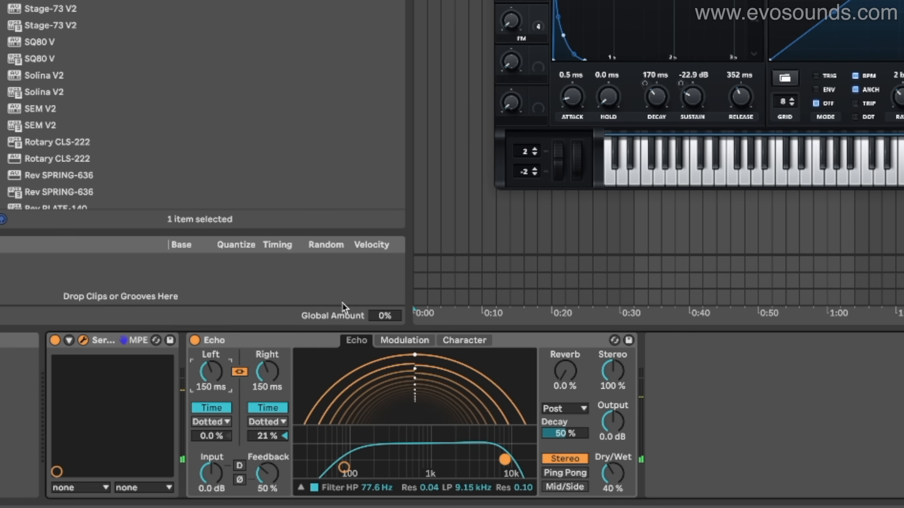
Look at Echo's Modulation settings, and set the linked delay times to 186 ms with 9% delay modulation
left_click(395, 341)
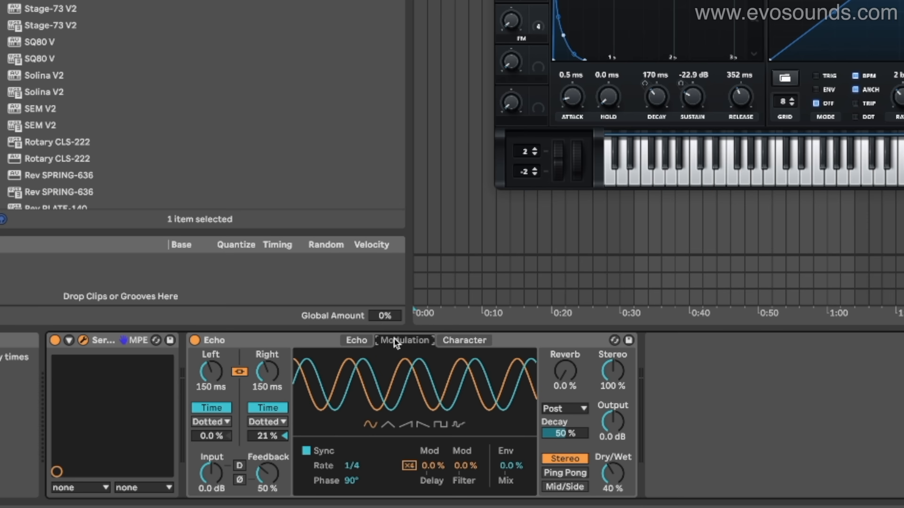
left_click(357, 342)
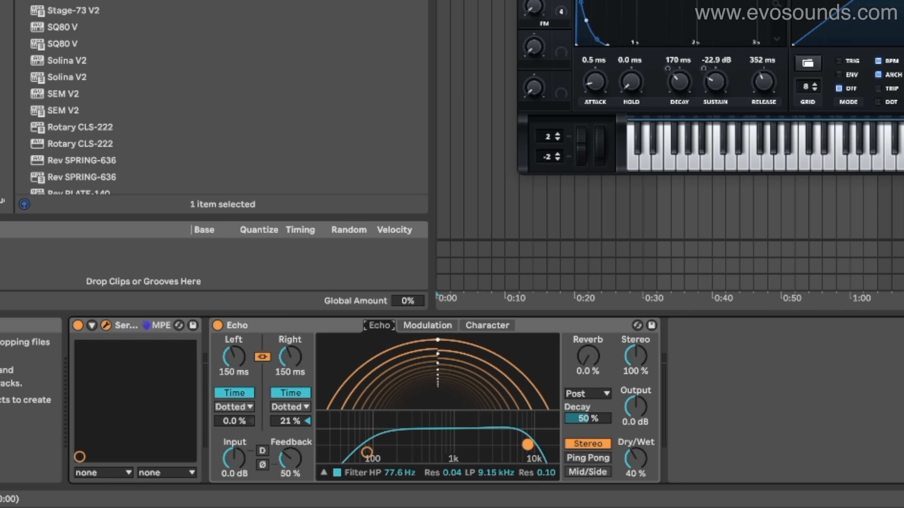
left_click_drag(290, 356, 290, 407)
mouse_move(290, 356)
left_mouse_down()
mouse_move(290, 337)
mouse_move(290, 347)
left_mouse_up()
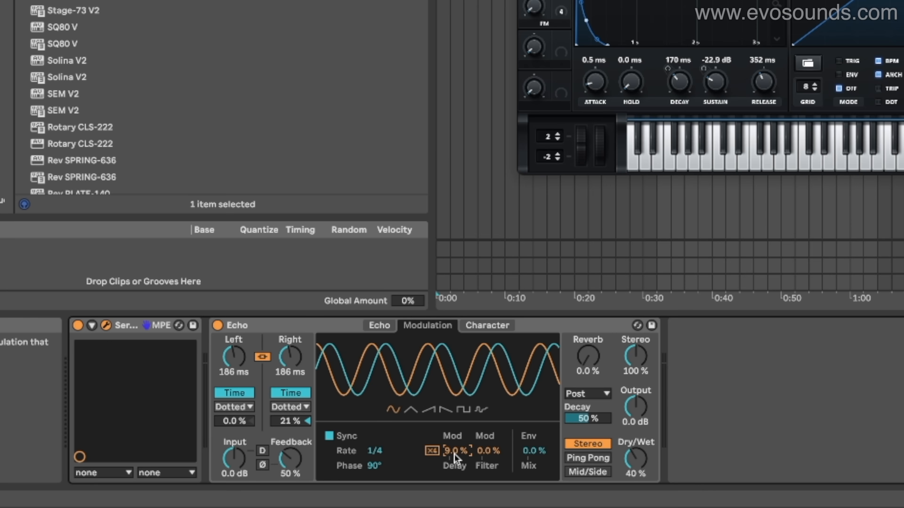
Nudge Echo's linked delay time up and down repeatedly, ending at 173 ms
left_click(294, 356)
key("Down")
key("Up")
key("Down")
key("Up")
key("Down")
key("Up")
key("Down")
key("Up")
key("Down")
key("Up")
key("Down")
Set Echo's modulation to an unsynced 0.40 Hz with 26% delay modulation while playing test notes
left_click(447, 448)
key("s")
key("l")
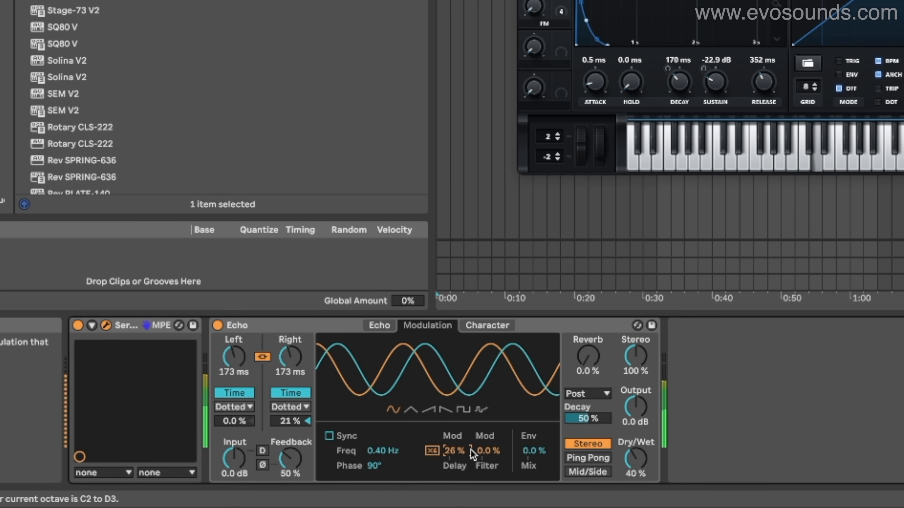
key("s")
key("u")
key("s")
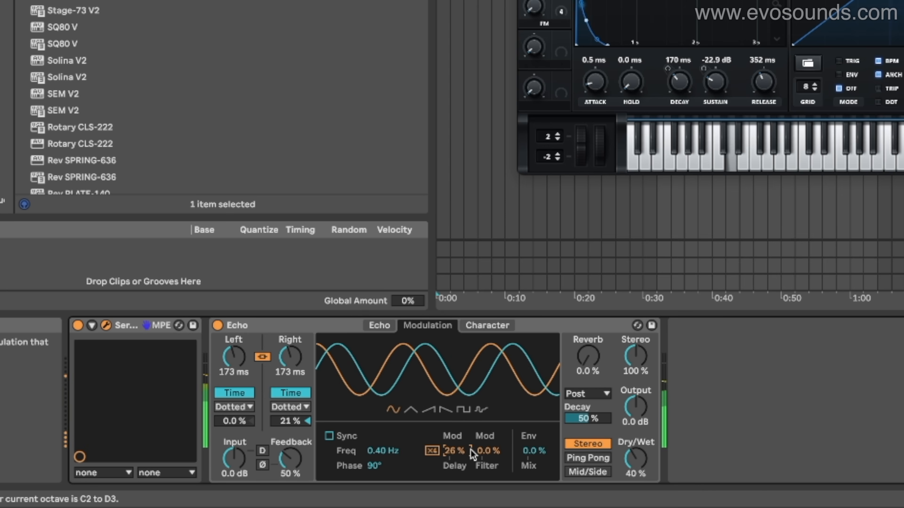
Set Echo's delay modulation to 28% and its modulation frequency to 3.20 Hz while playing test notes
key("h")
key("s")
left_click_drag(469, 450, 469, 449)
left_click_drag(384, 456, 384, 420)
Audition Echo's modulated delay with a run of test notes, and set the delay modulation to 30%
key("s")
key("l")
key("s")
key("u")
key("s")
key("h")
key("s")
key("l")
key("s")
key("u")
key("h")
key("x")
key("s")
key("l")
key("s")
key("u")
key("s")
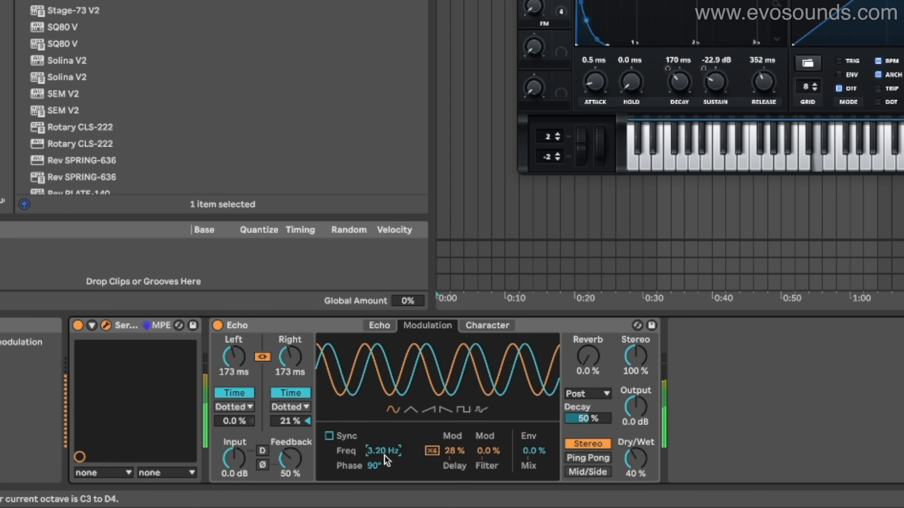
key("h")
key("s")
key("l")
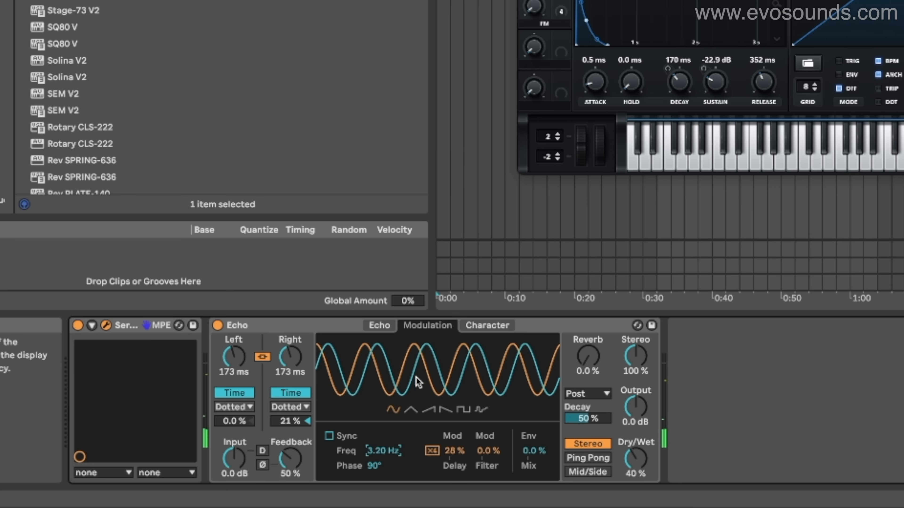
left_click_drag(452, 451, 451, 452)
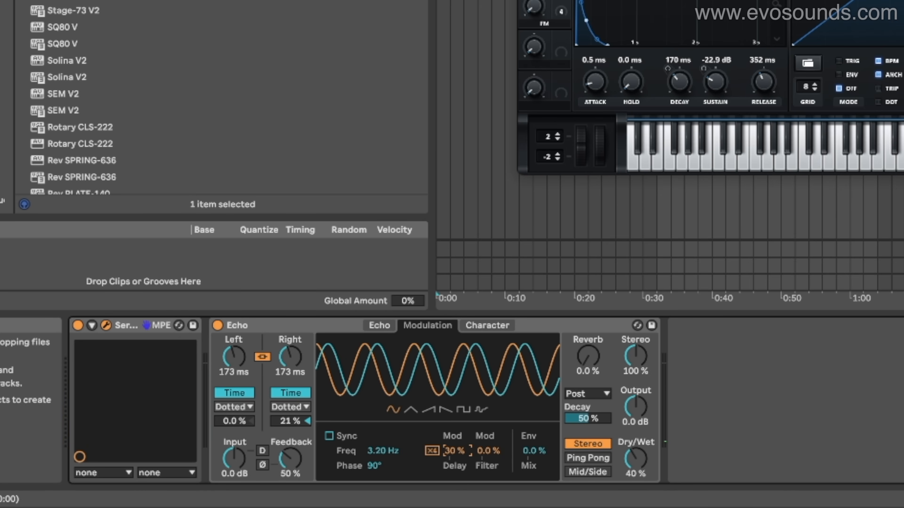
Set Serum's Envelope 1 to a sustain of -4.7 dB and a decay of 1.01 s
left_click_drag(714, 81, 734, 23)
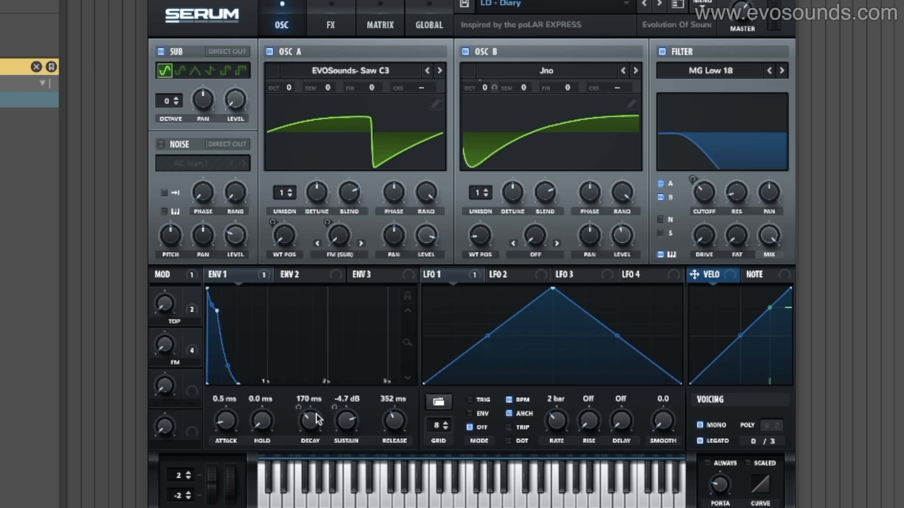
left_click_drag(679, 82, 692, 67)
left_click_drag(320, 401, 324, 397)
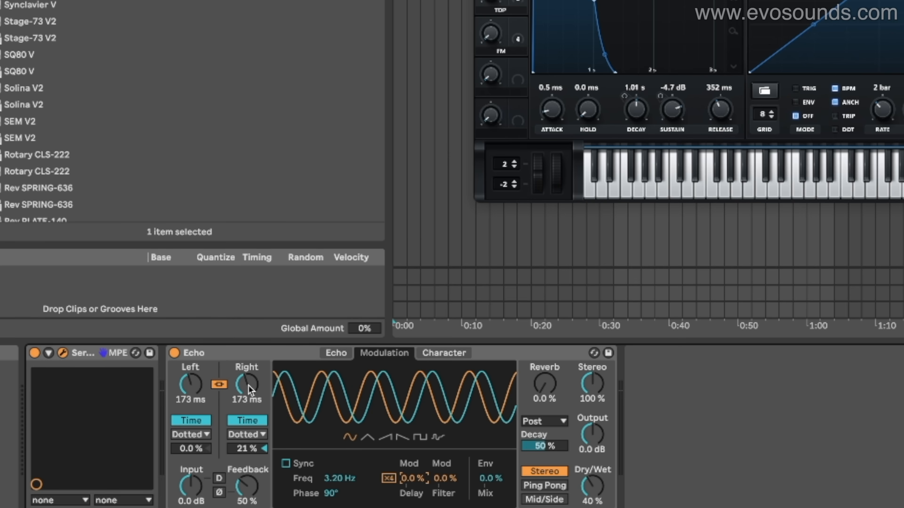
Set Echo's linked left and right delay times to 200 ms
scroll(249, 385, "up", 4)
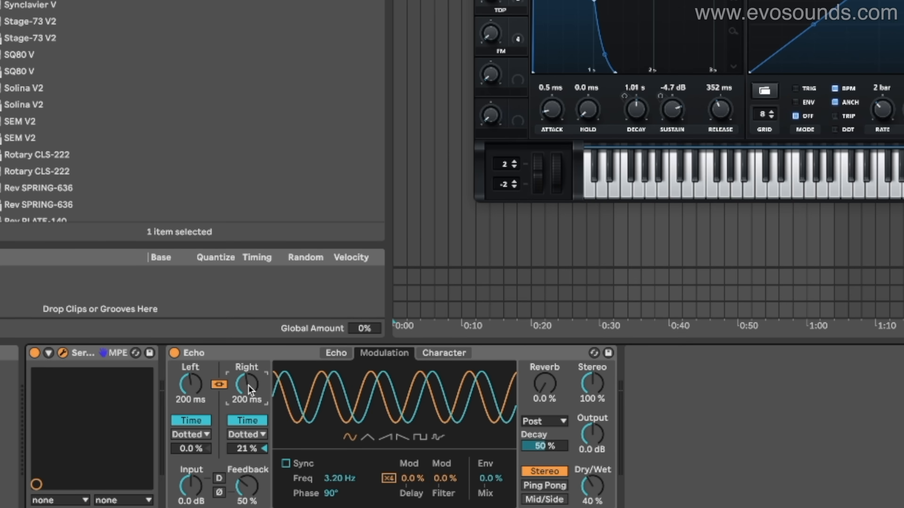
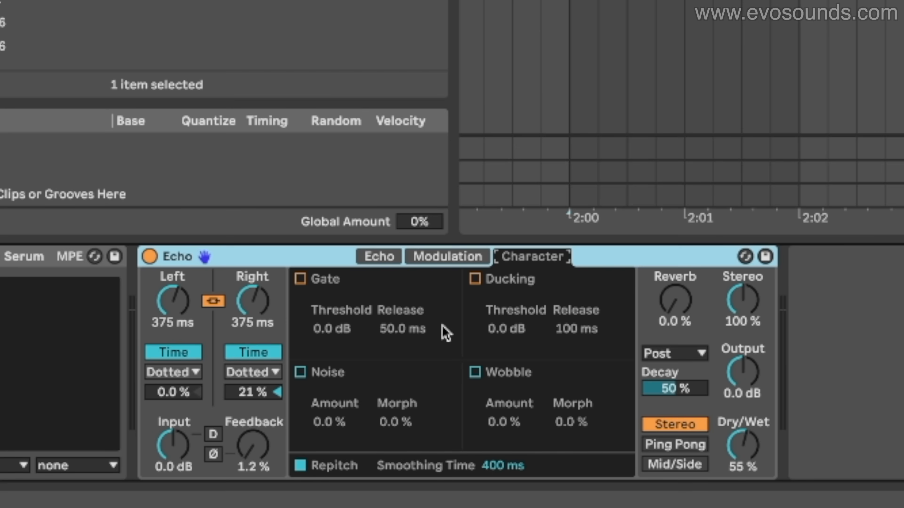
Toggle Echo's Repitch option and sweep the linked delay times while playing notes to compare the two behaviours
left_click(300, 465)
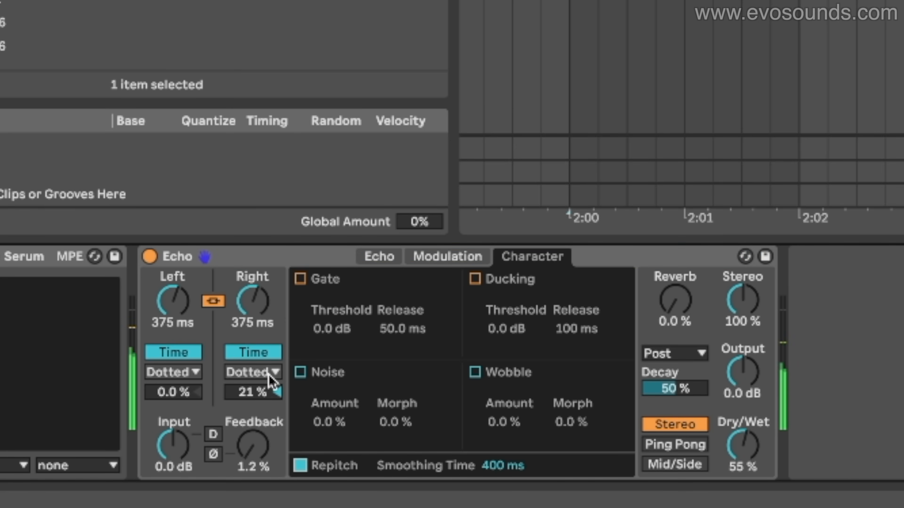
left_click_drag(253, 301, 253, 313)
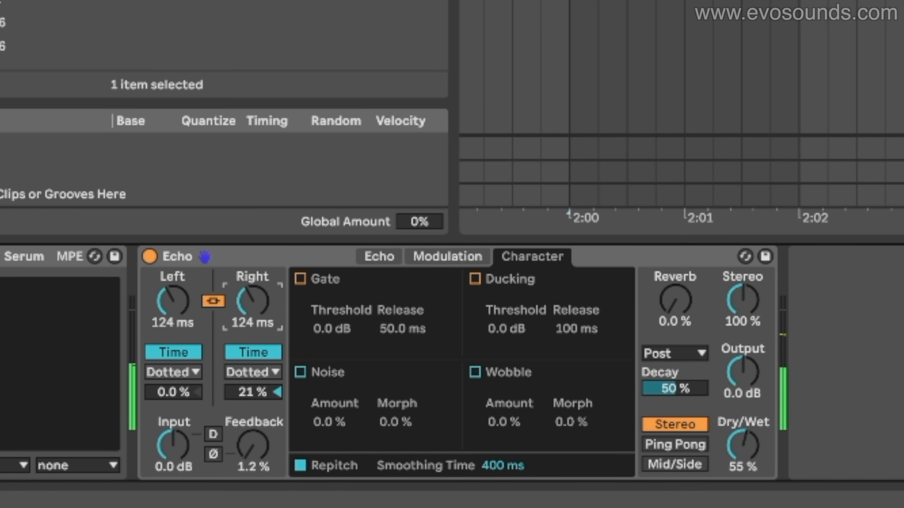
left_click_drag(253, 301, 265, 338)
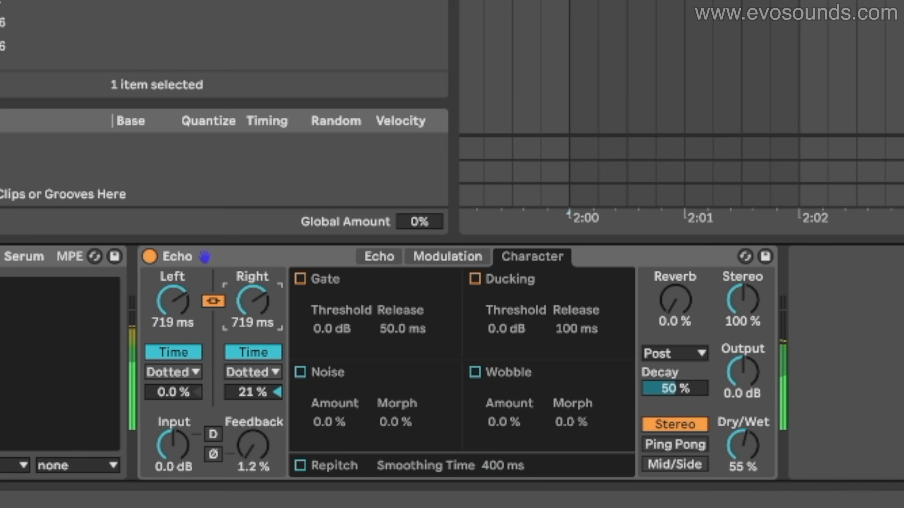
mouse_move(253, 301)
left_mouse_down()
mouse_move(253, 312)
mouse_move(252, 291)
left_mouse_up()
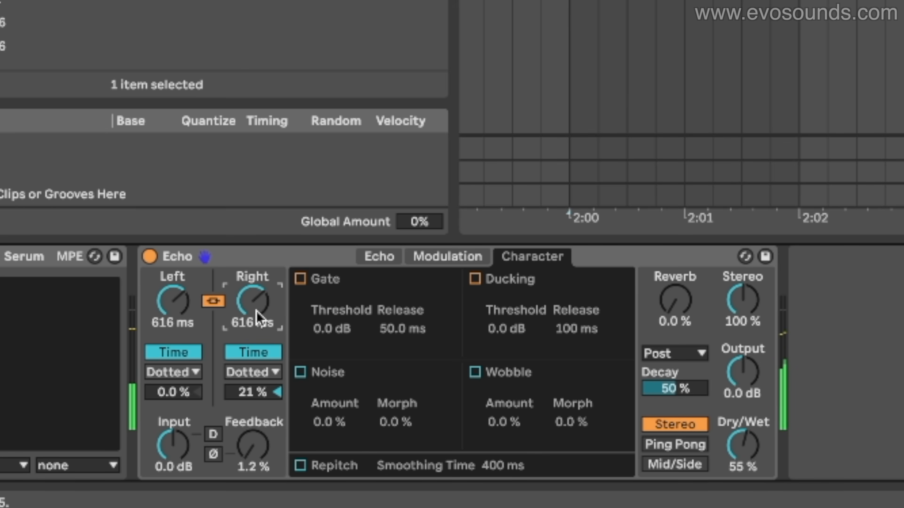
Set Echo's feedback to 97% and sweep the linked delay times down to 212 ms and below while playing notes
left_click_drag(254, 456, 254, 420)
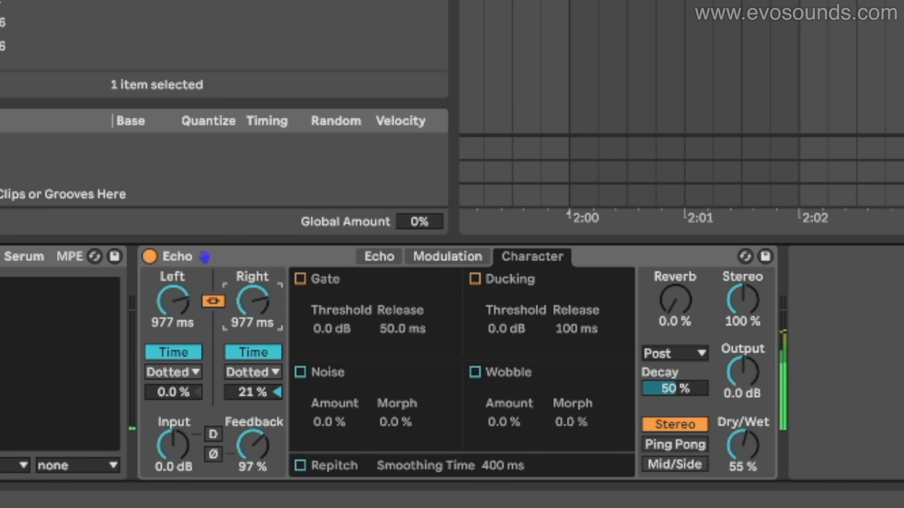
mouse_move(253, 301)
left_mouse_down()
mouse_move(252, 309)
mouse_move(259, 299)
left_mouse_up()
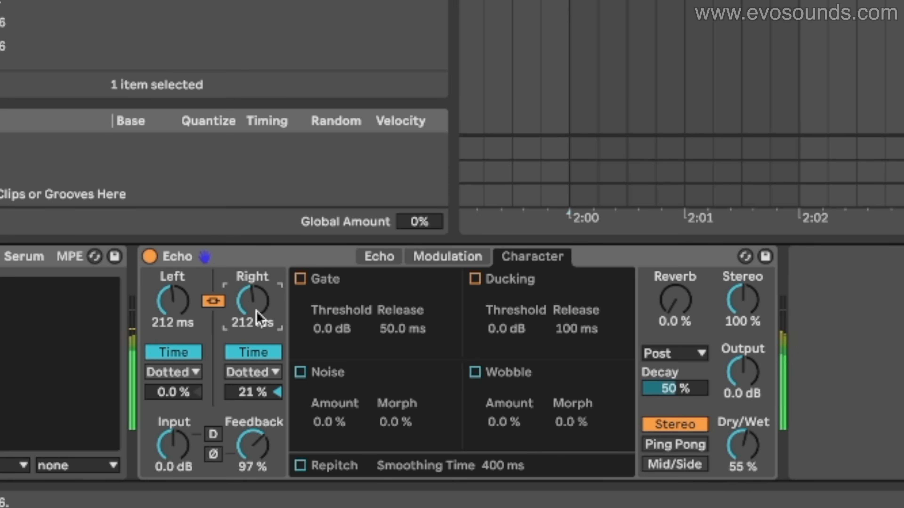
left_click_drag(259, 316, 259, 340)
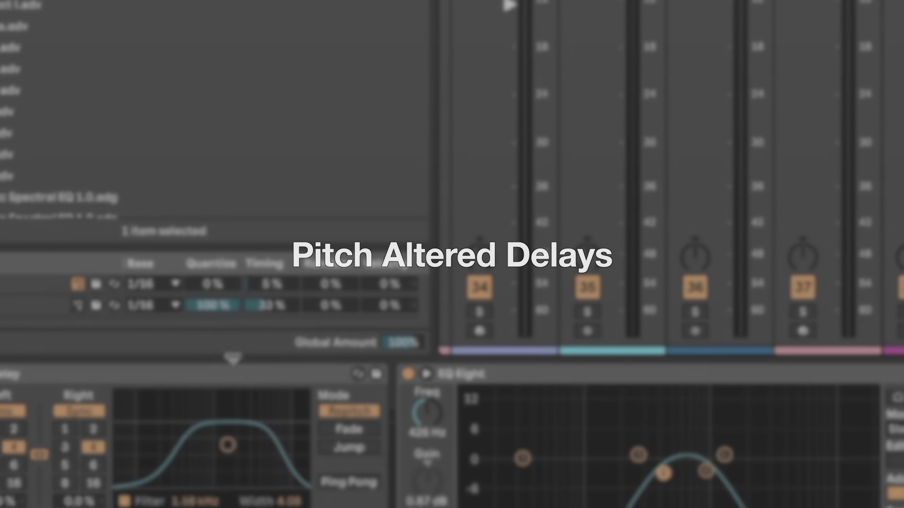
Look over the Delay, Reverb and EQ Eight devices in the ghost percussion return's effect chain
left_click(266, 350)
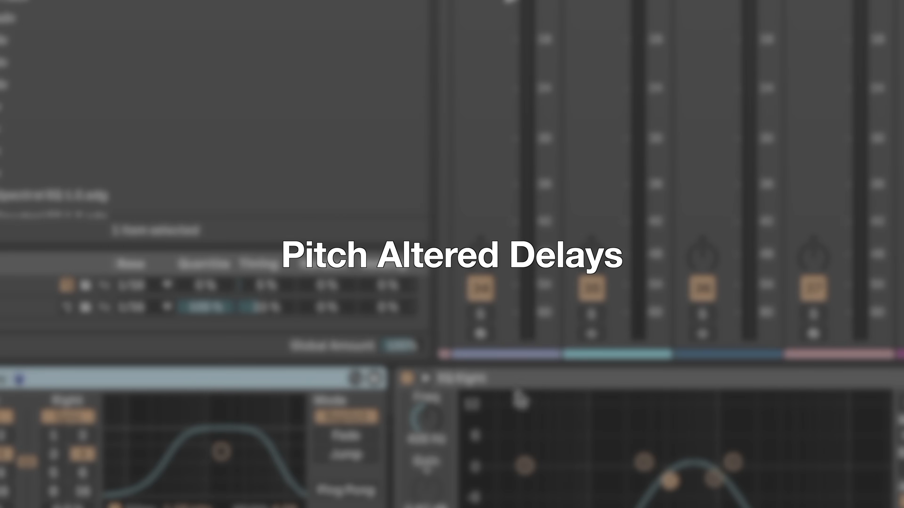
left_click(653, 396)
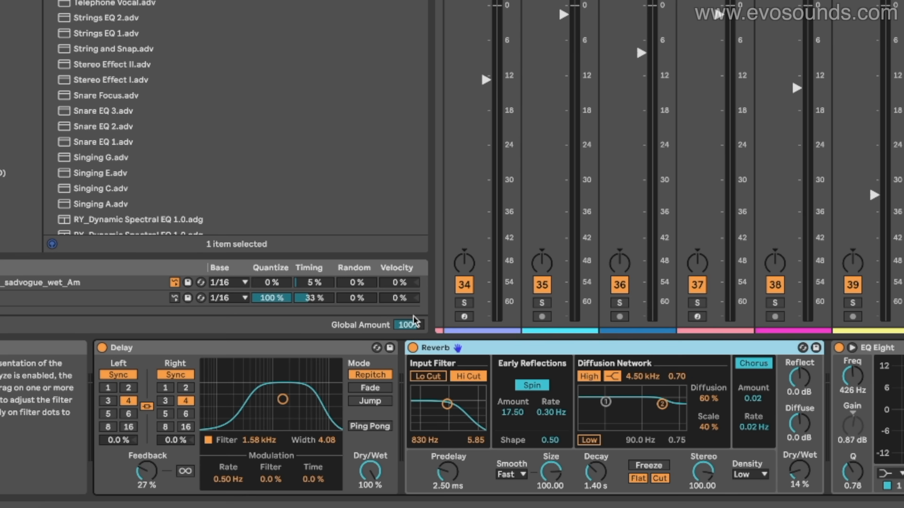
left_click(219, 351)
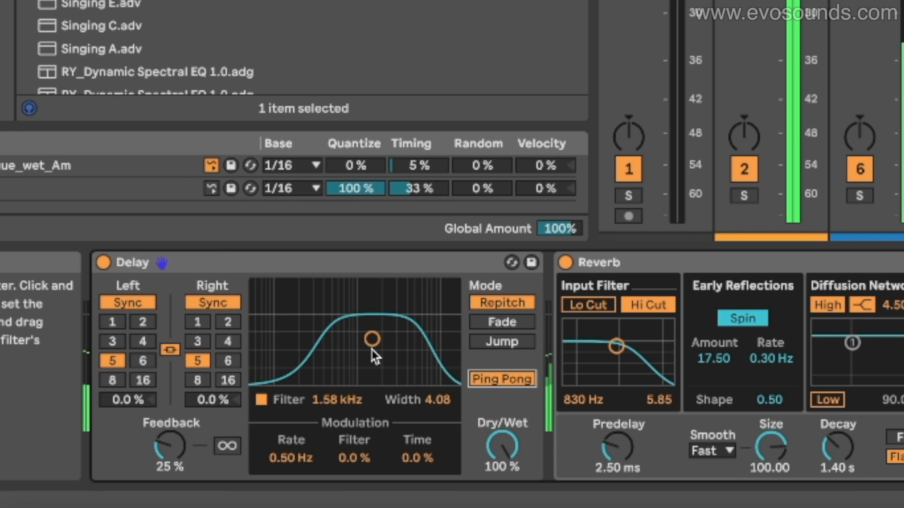
Set the ghost percussion return's Delay filter to 1.22 kHz with a width of 7.55, and reshape its EQ Eight curve
left_click_drag(39, 477, 34, 483)
left_click_drag(358, 352, 363, 301)
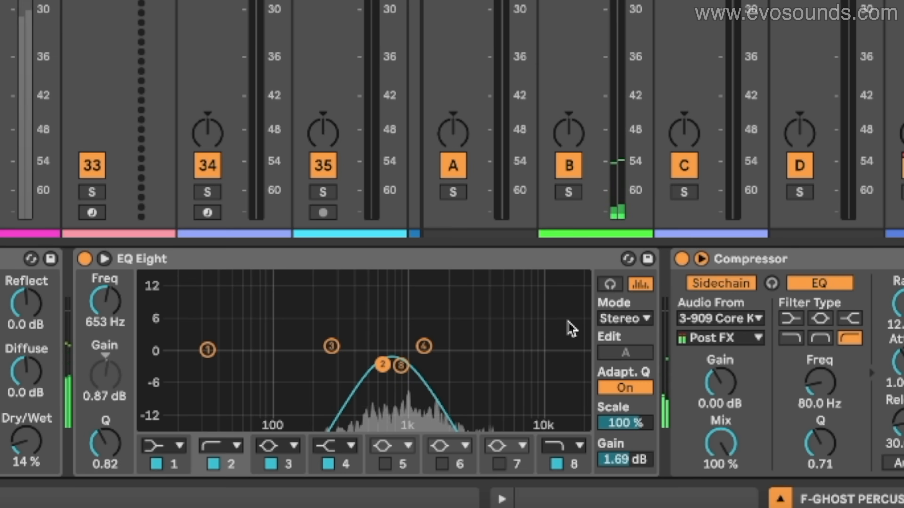
left_click_drag(439, 330, 372, 379)
left_click_drag(831, 305, 831, 287)
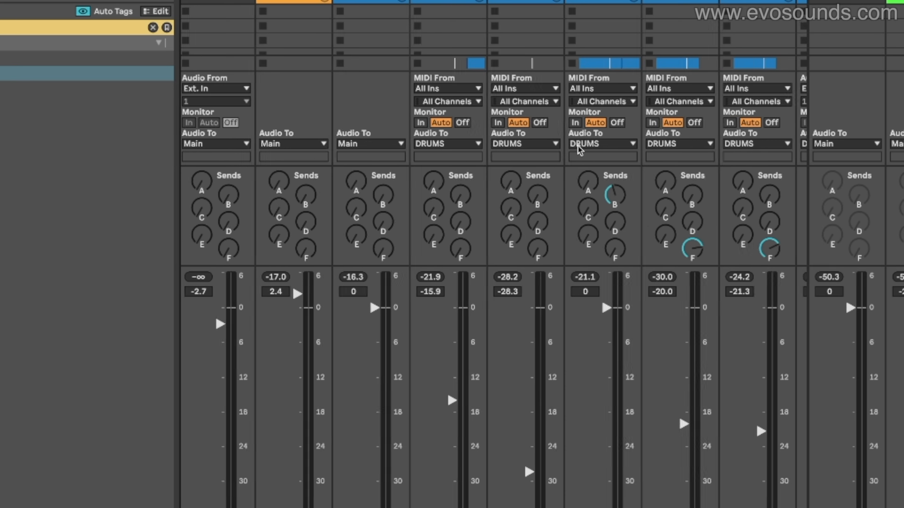
Examine the individual drum tracks' send levels to return F, and select the DRUMS group
scroll(587, 150, "right", 3)
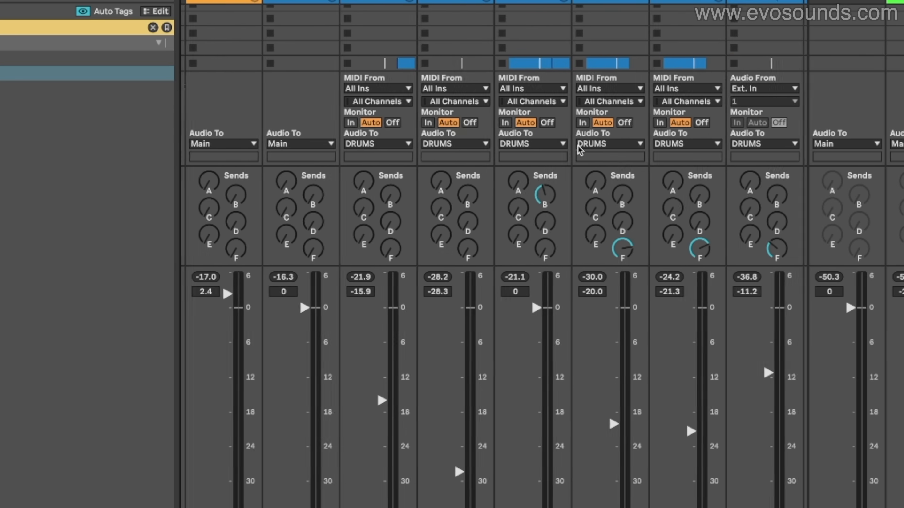
scroll(580, 150, "right", 5)
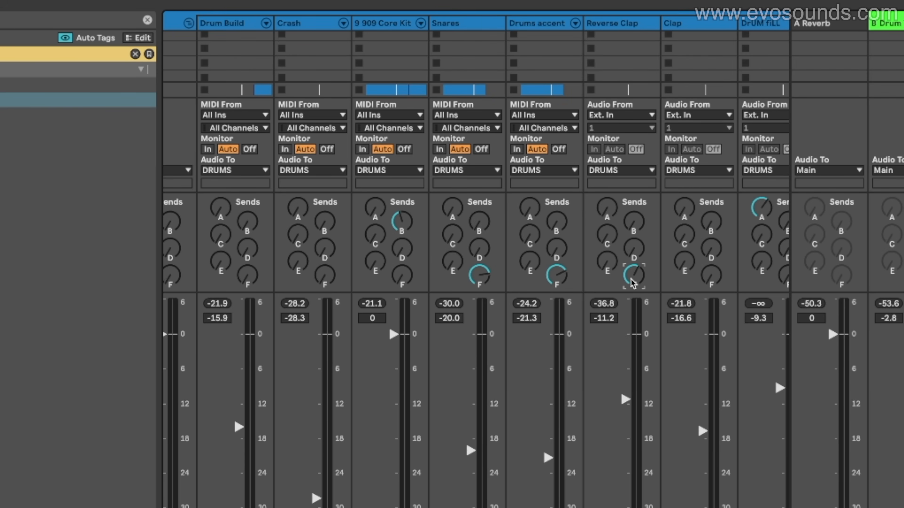
scroll(632, 283, "right", 5)
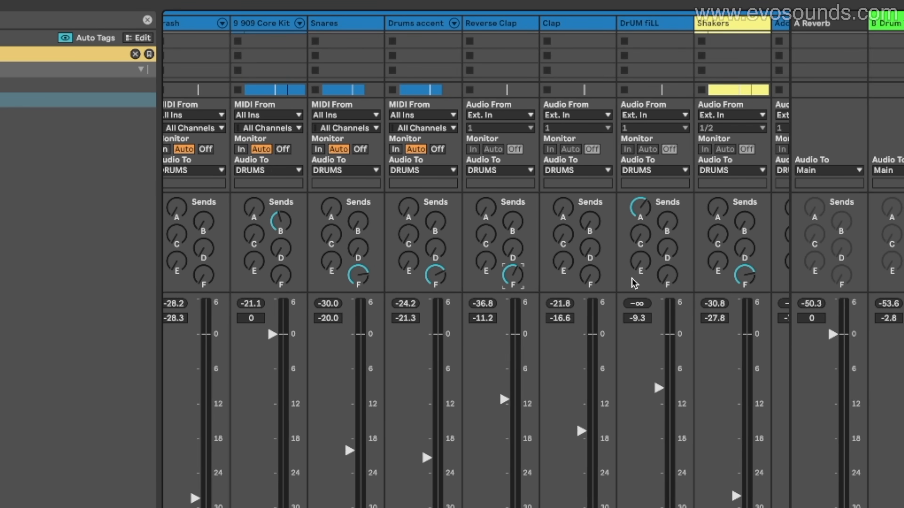
scroll(631, 279, "left", 7)
scroll(632, 279, "right", 7)
scroll(632, 283, "right", 5)
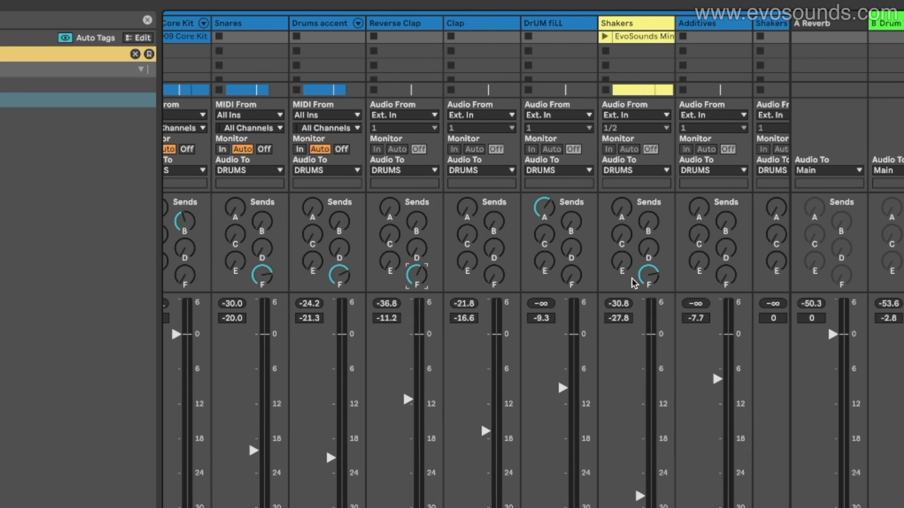
scroll(634, 283, "right", 1)
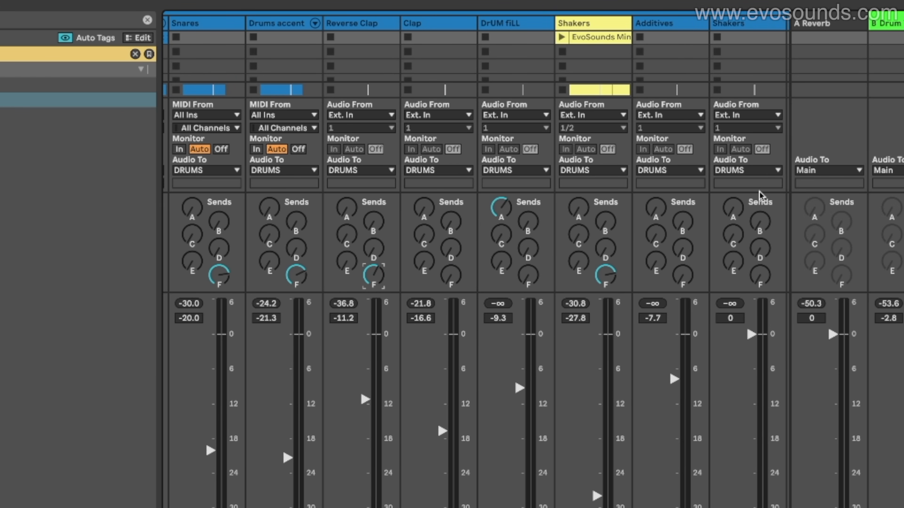
scroll(617, 212, "right", 12)
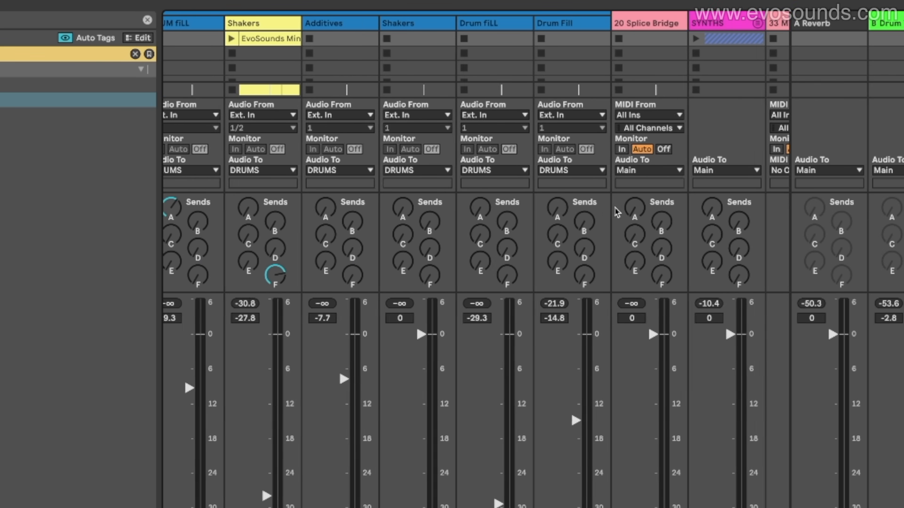
scroll(618, 212, "left", 20)
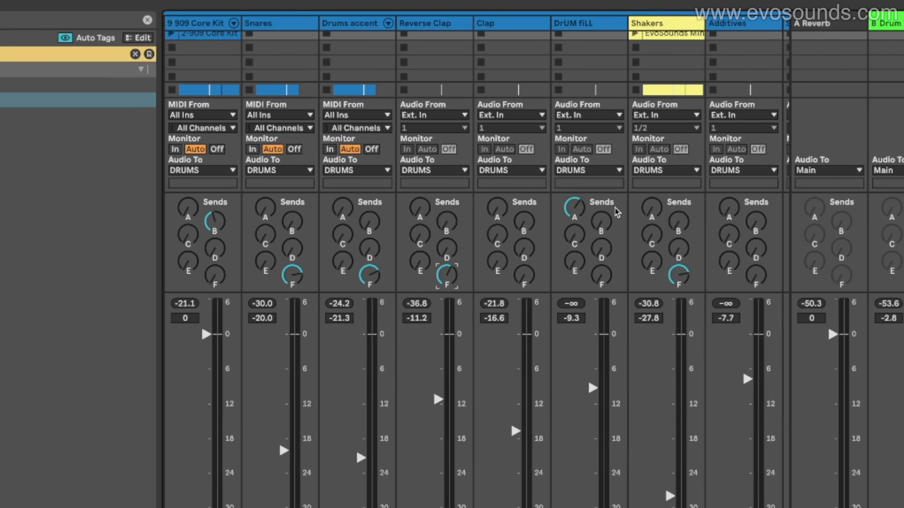
left_click(263, 27)
left_click(329, 26)
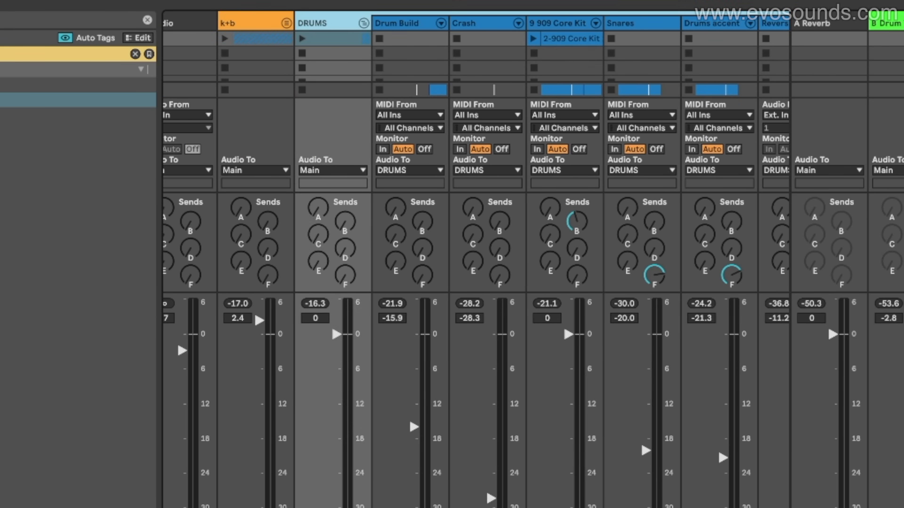
Play the project, set the ghost percussion return F's volume to 0 dB, and solo it
left_click(832, 3)
key("space")
left_click(835, 273)
left_click_drag(834, 272, 836, 192)
double_click(836, 191)
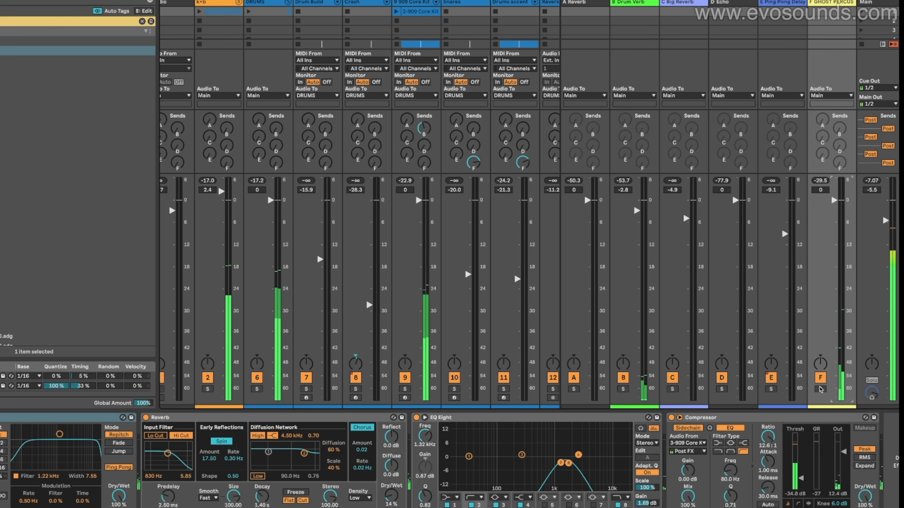
left_click(820, 389)
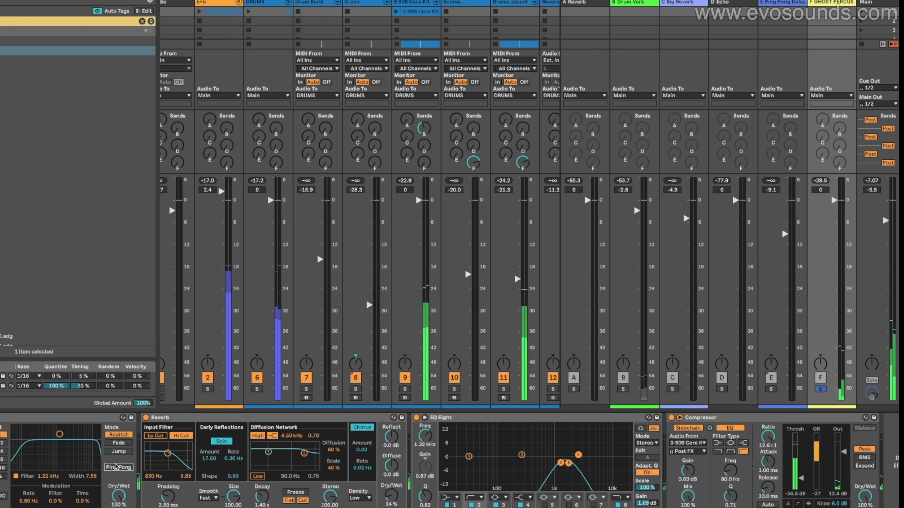
Set the high cut of EQ Eight's band 8 on the ghost percussion return to 1.44 kHz with a Q of 0.89
mouse_move(568, 463)
left_mouse_down()
mouse_move(542, 462)
mouse_move(562, 462)
left_mouse_up()
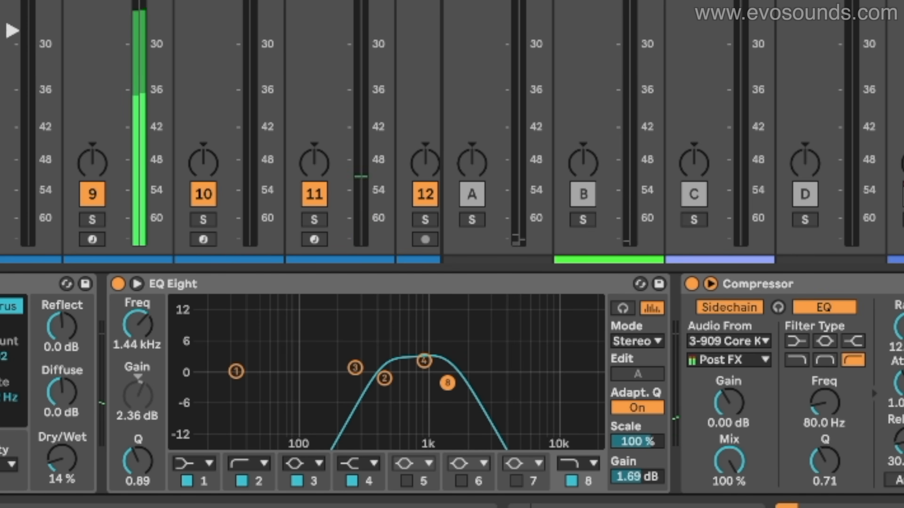
scroll(220, 128, "right", 5)
scroll(221, 128, "right", 5)
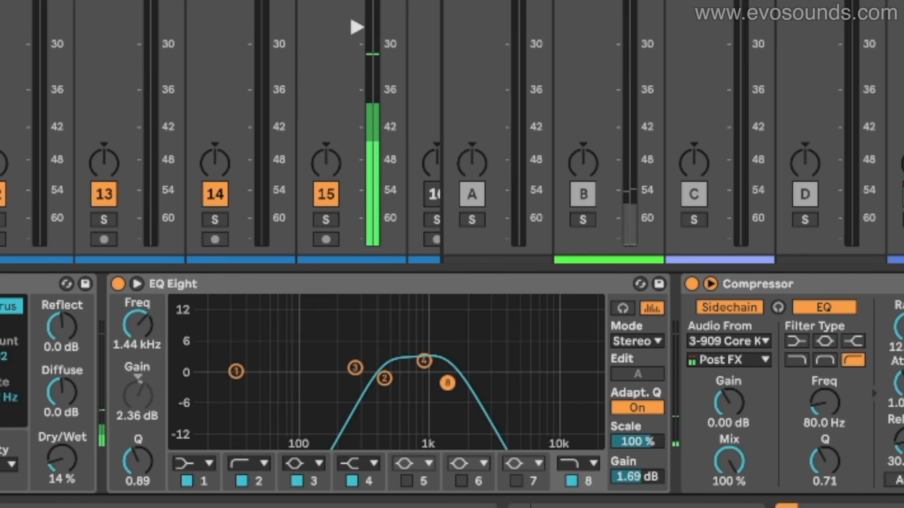
scroll(220, 128, "right", 3)
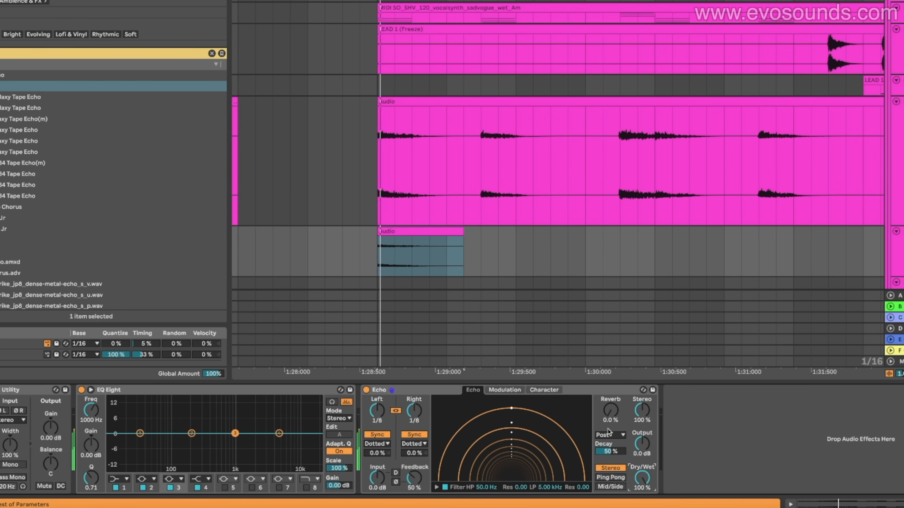
Set Echo's feedback on the short stab clip's track to 74% and its linked delay times to straight 1/16 notes
left_click_drag(413, 478, 414, 470)
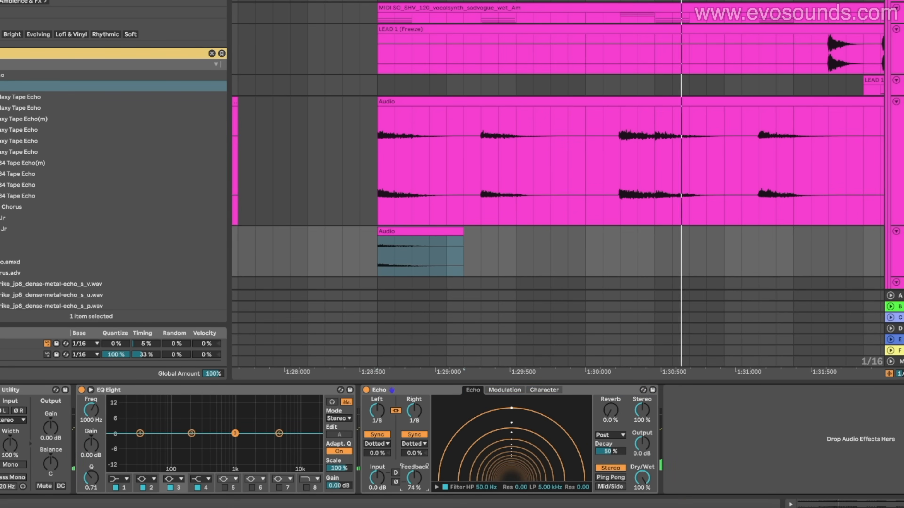
left_click(414, 444)
left_click(414, 450)
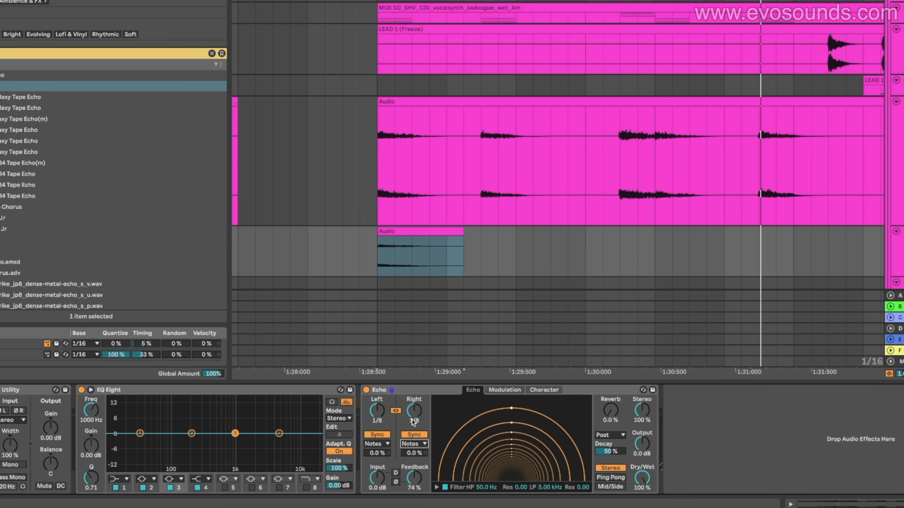
left_click_drag(414, 422, 419, 456)
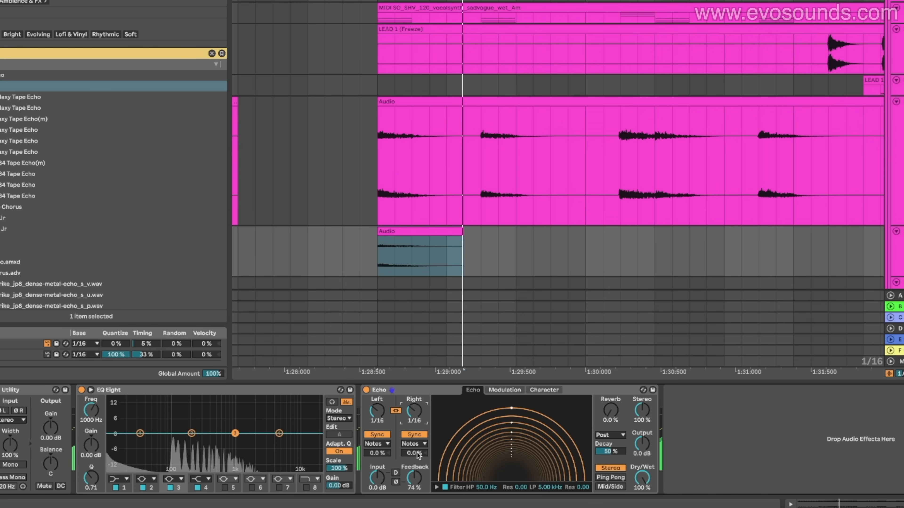
Raise Echo's feedback to 82% and set the linked delay times to 1/8, replaying the stab to hear the repeats
left_click(417, 470)
left_click_drag(416, 470, 416, 460)
key("space")
key("space")
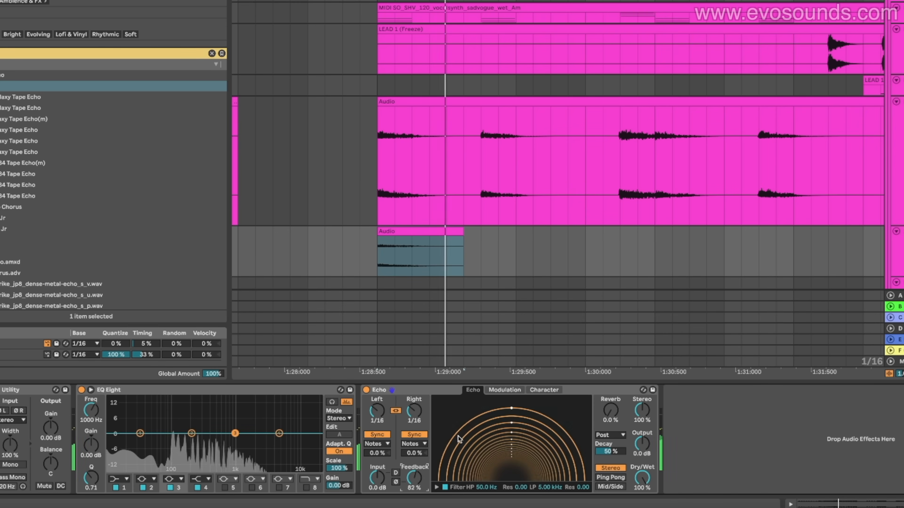
scroll(652, 286, "down", 4)
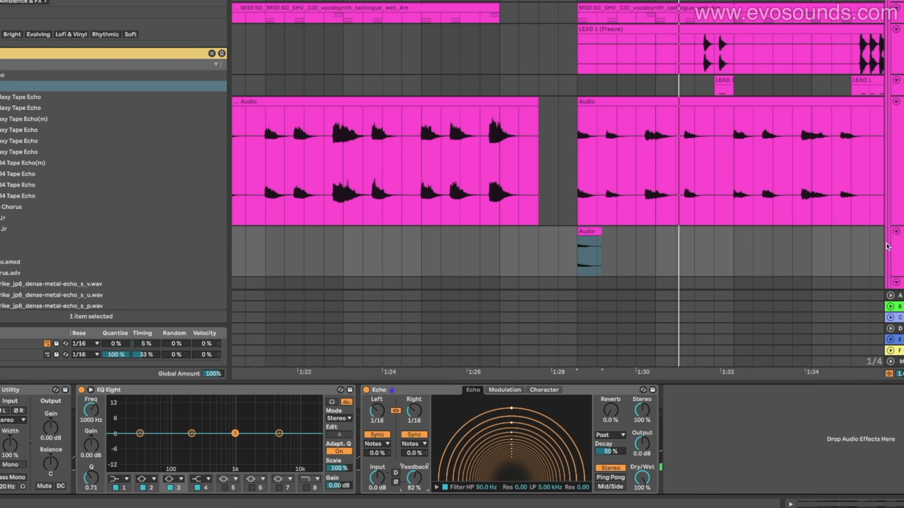
left_click_drag(417, 417, 417, 412)
key("space")
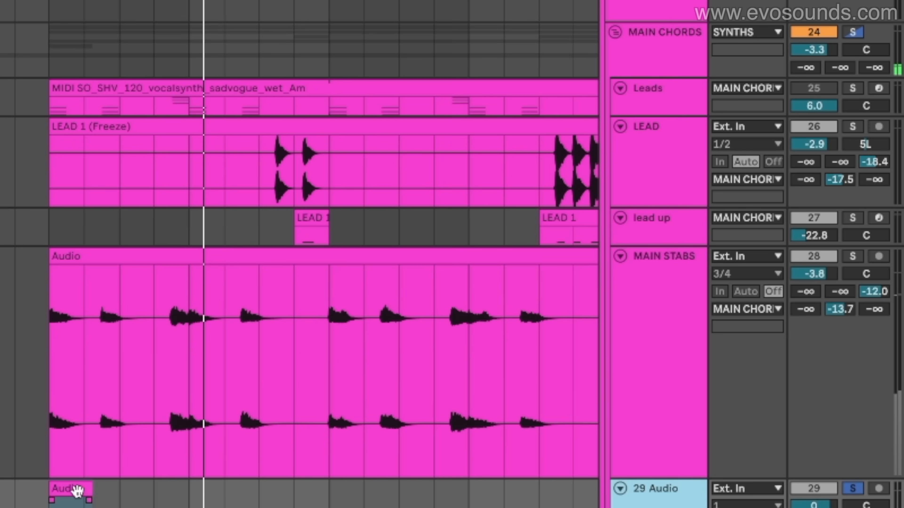
Freeze and flatten the short stab clip's track, and trim the silent start off the resulting freeze-tail clip
left_click(592, 232)
right_click(902, 250)
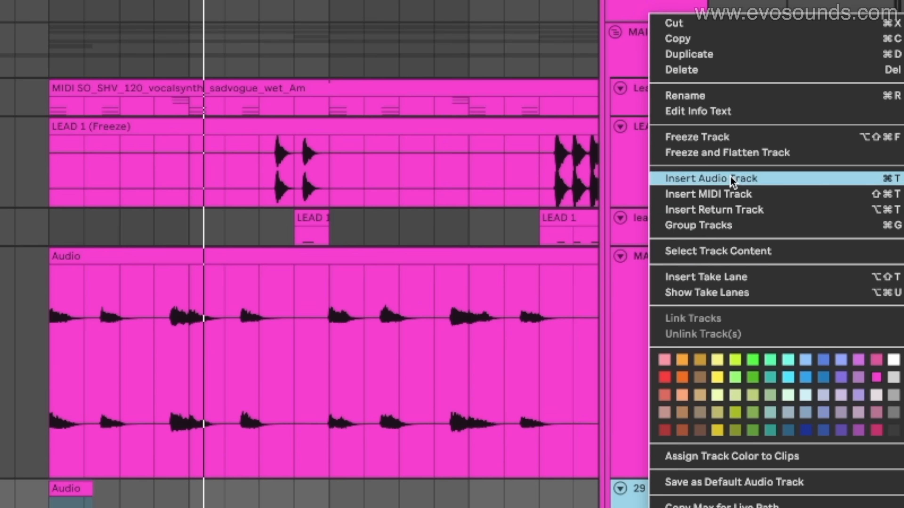
left_click(735, 154)
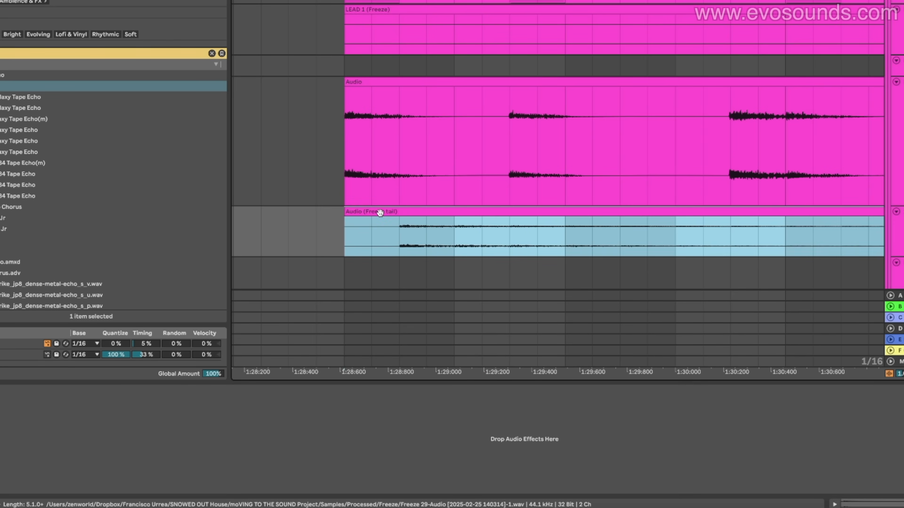
left_click_drag(355, 215, 395, 217)
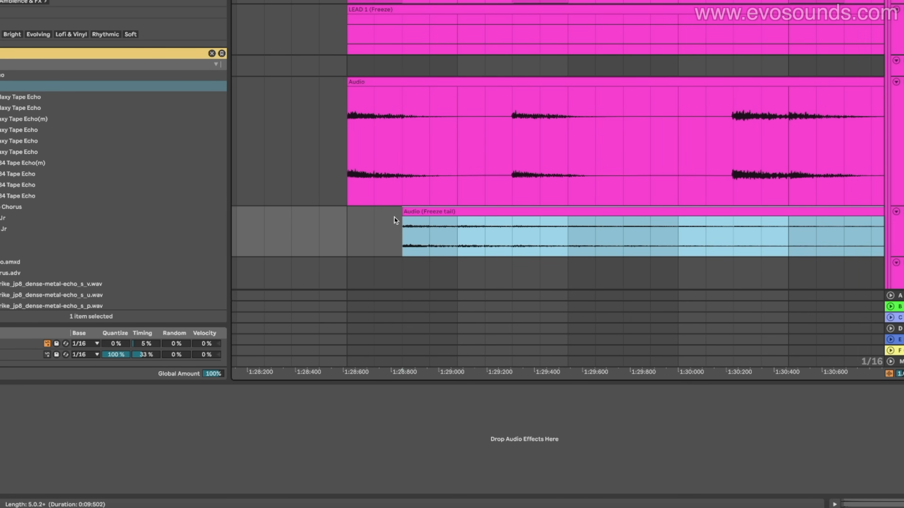
Reverse the trimmed freeze-tail clip, place it leading into the next main stabs section, and play it back
left_click(428, 213)
left_click(461, 223)
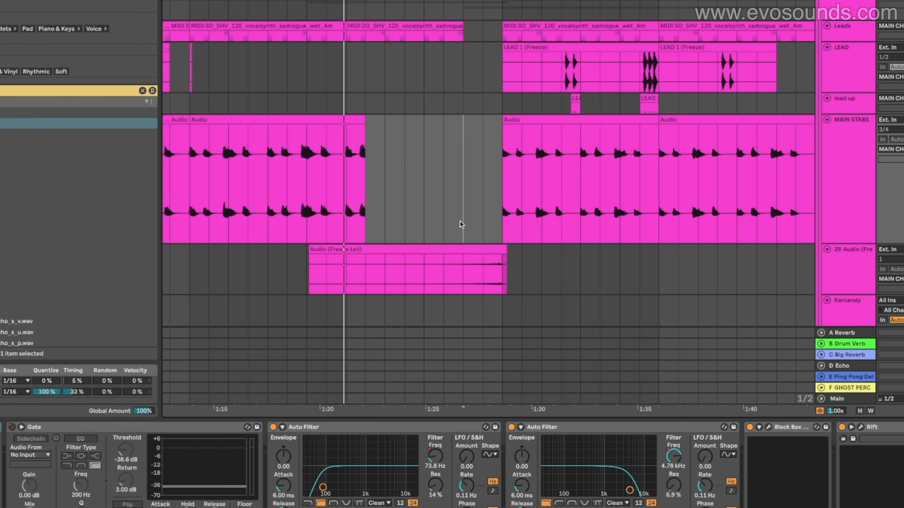
key("space")
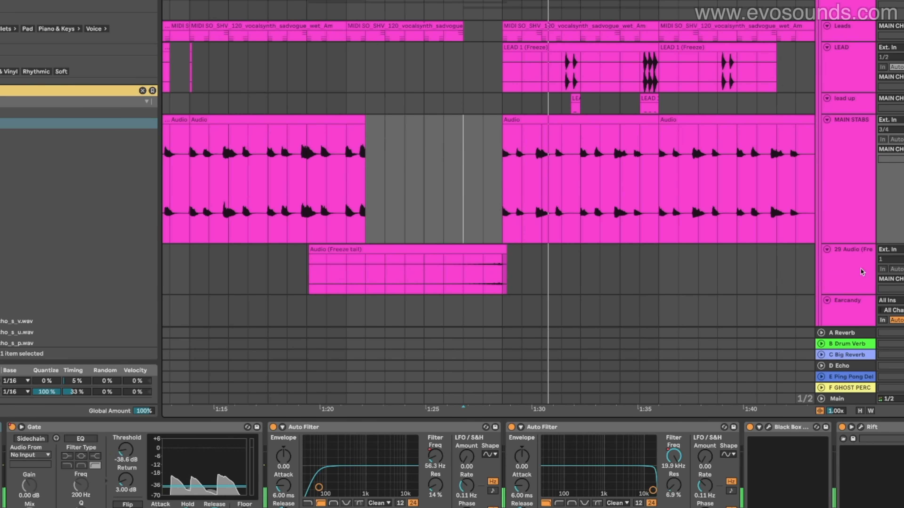
left_click(869, 292)
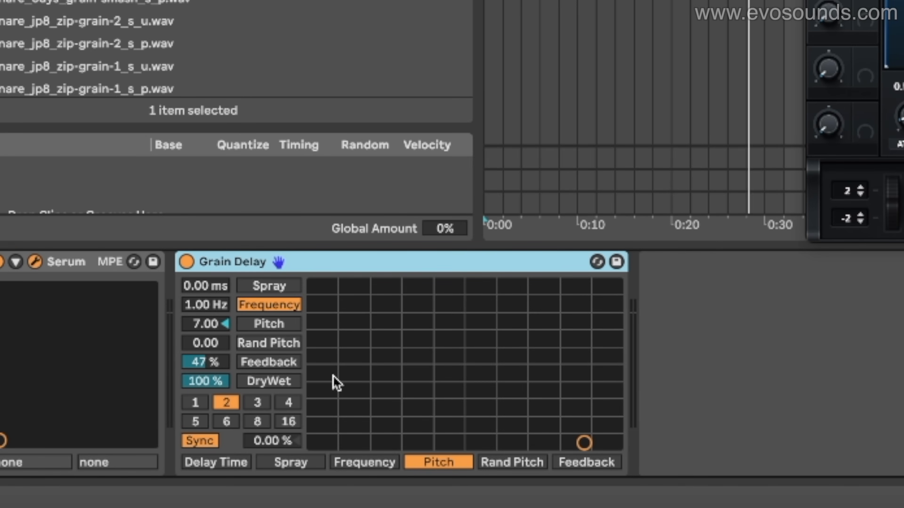
Assign Pitch to the vertical axis of Grain Delay's grid, and set its feedback to 51% and dry/wet to 57%
left_click(276, 324)
left_click(217, 327)
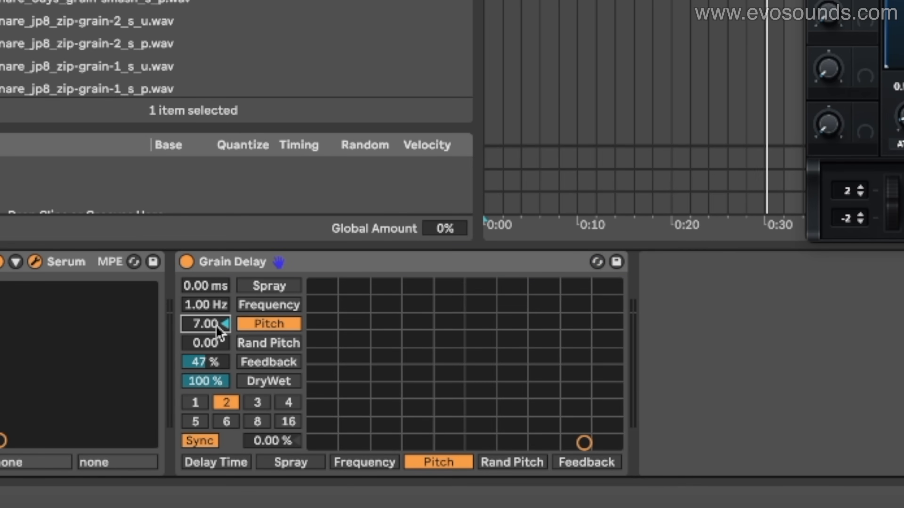
mouse_move(208, 305)
left_mouse_down()
mouse_move(208, 272)
mouse_move(208, 306)
left_mouse_up()
left_click(209, 361)
left_click_drag(204, 367, 205, 395)
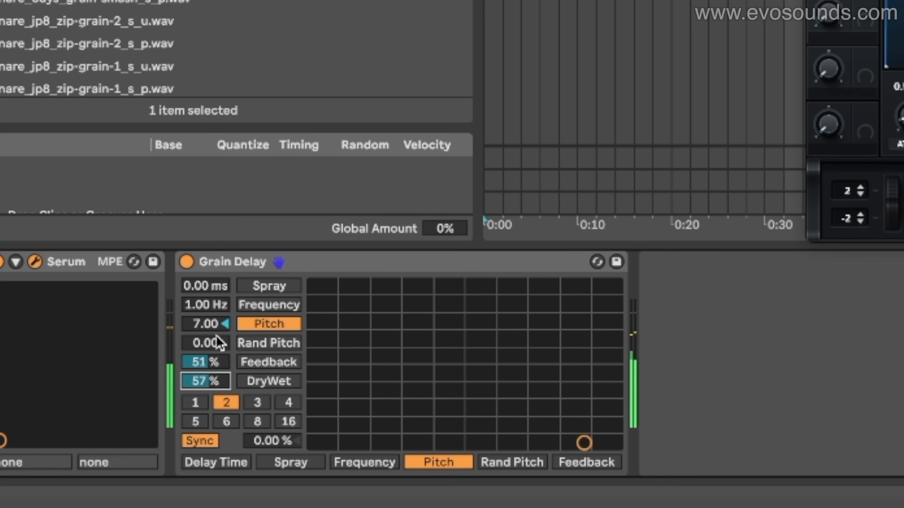
Try Grain Delay pitch values of 3 and 0, lower the feedback to 37%, and set the pitch to 12
left_click(210, 326)
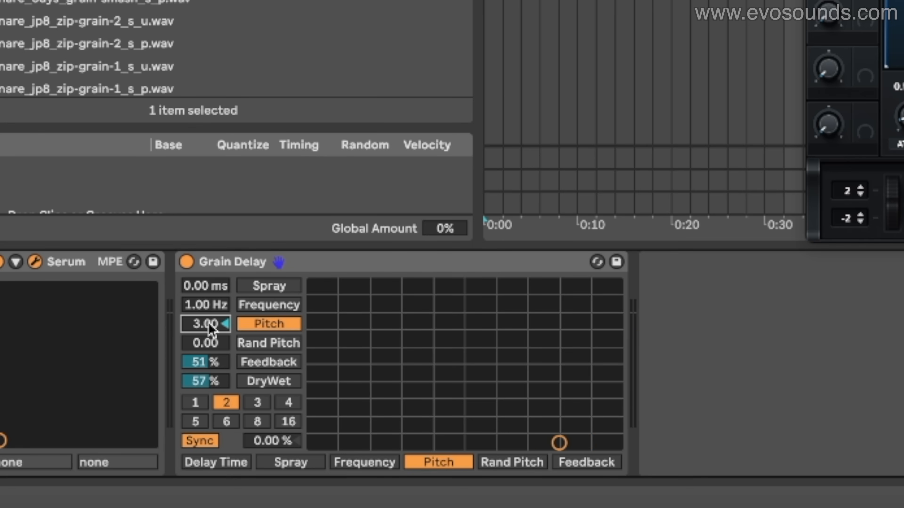
left_click_drag(210, 326, 216, 367)
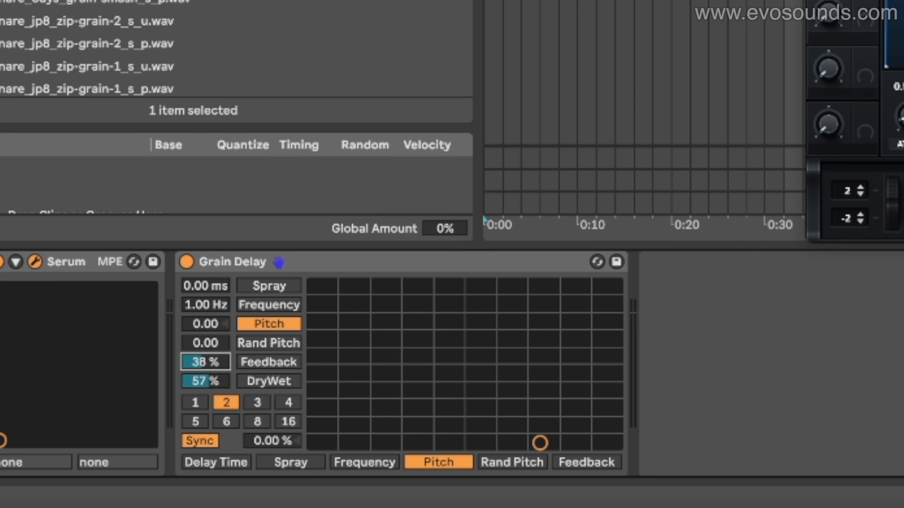
type("2")
key("Return")
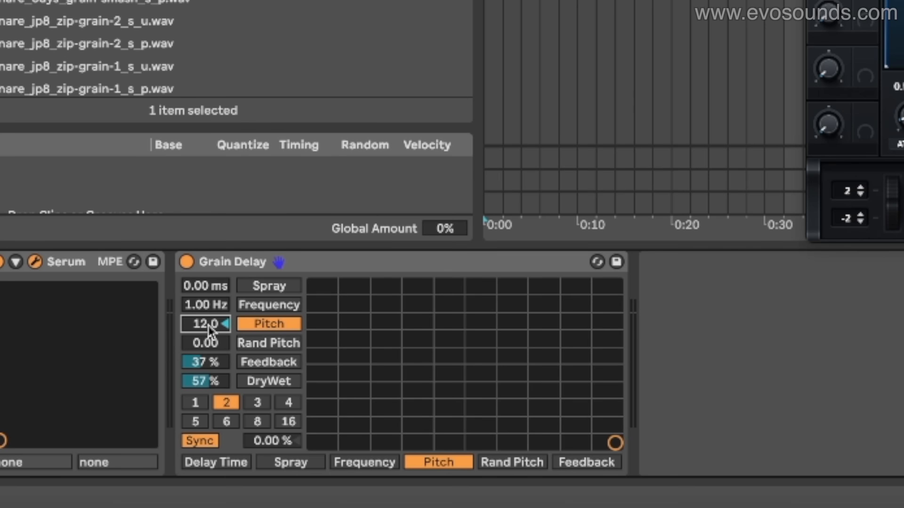